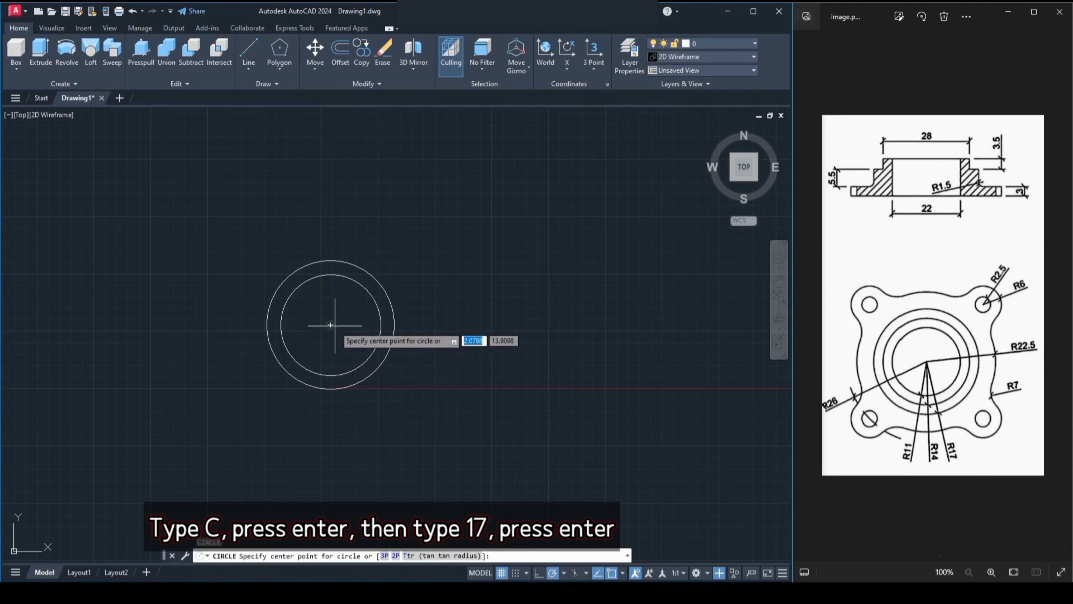
Draw two circles of radius 17 and 22.5 concentric with the existing circles
click(331, 325)
text(17)
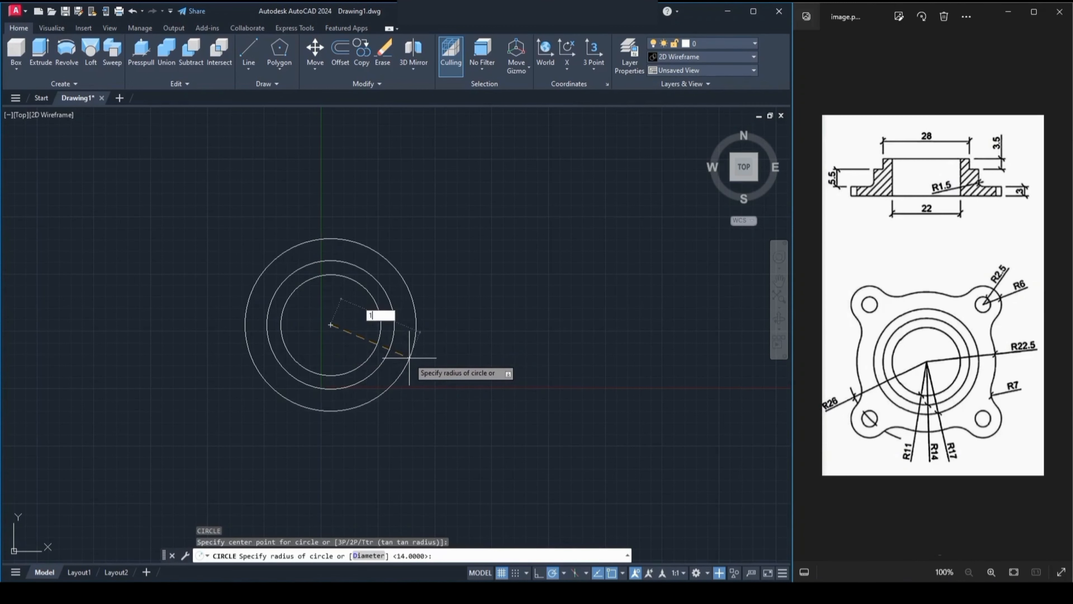
key(Return)
text(c)
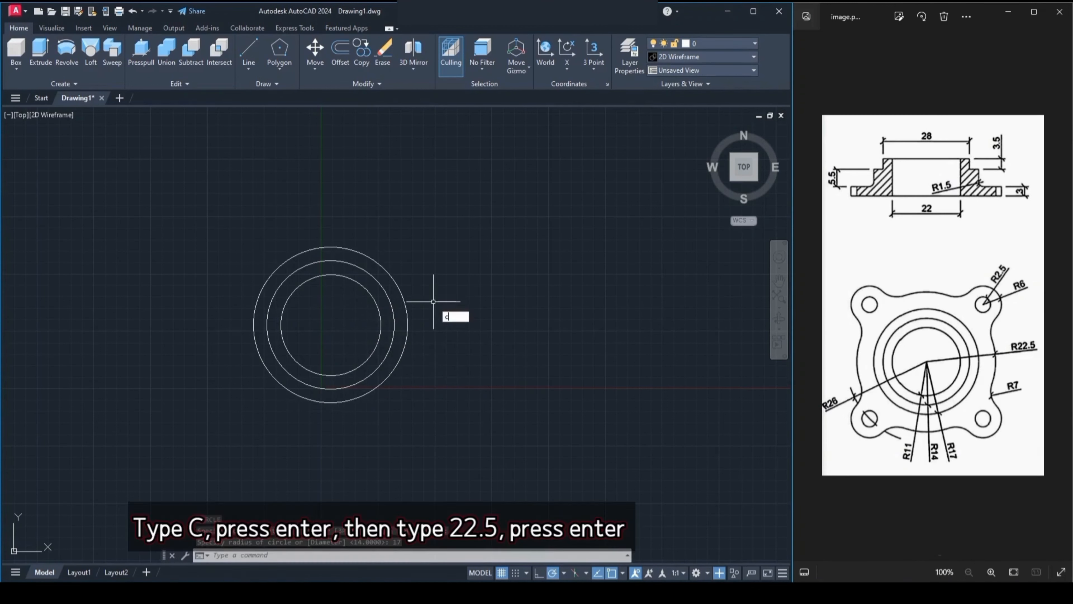
key(Return)
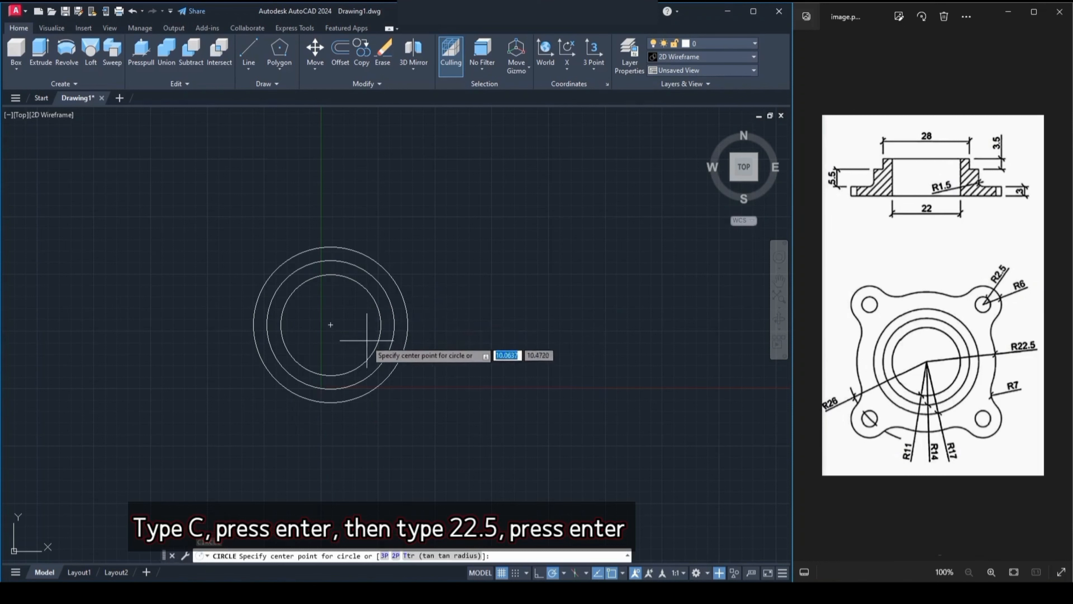
click(331, 325)
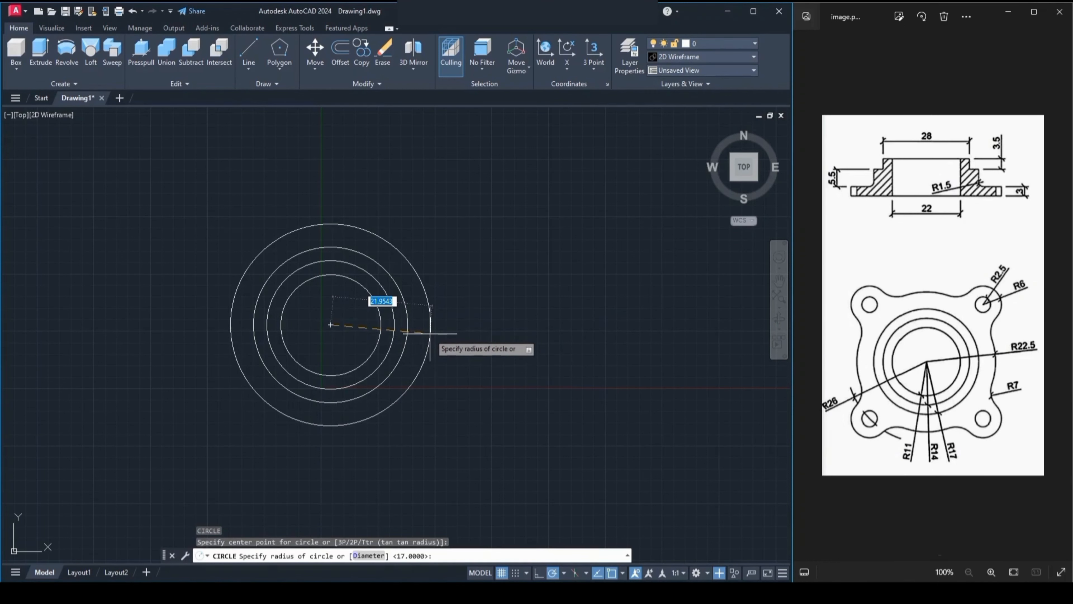
key(Return)
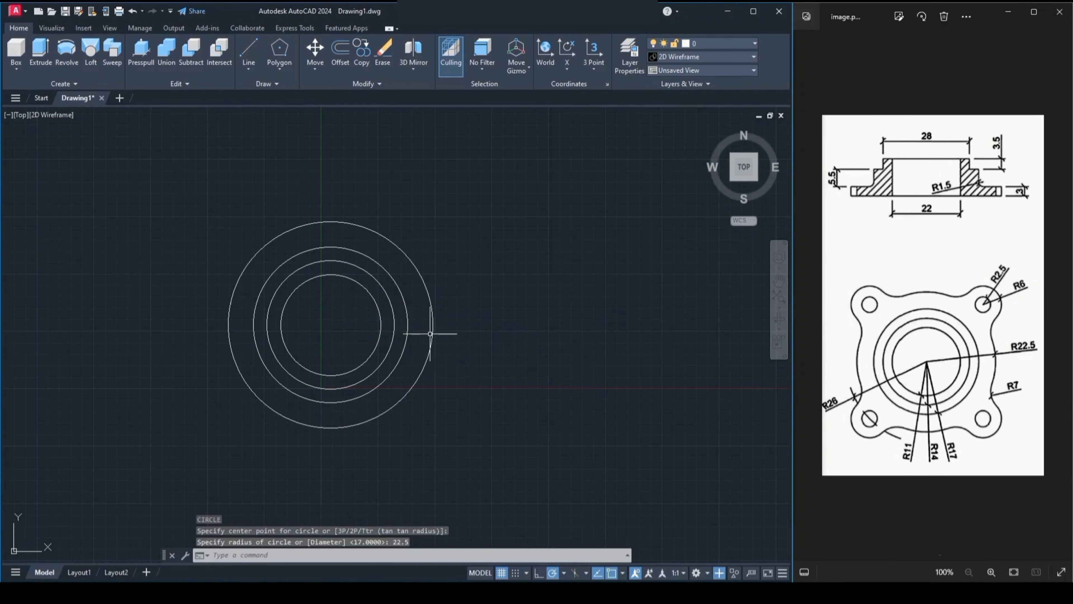
Draw an outer circle of radius 26 from the same common centre
text(c)
key(Return)
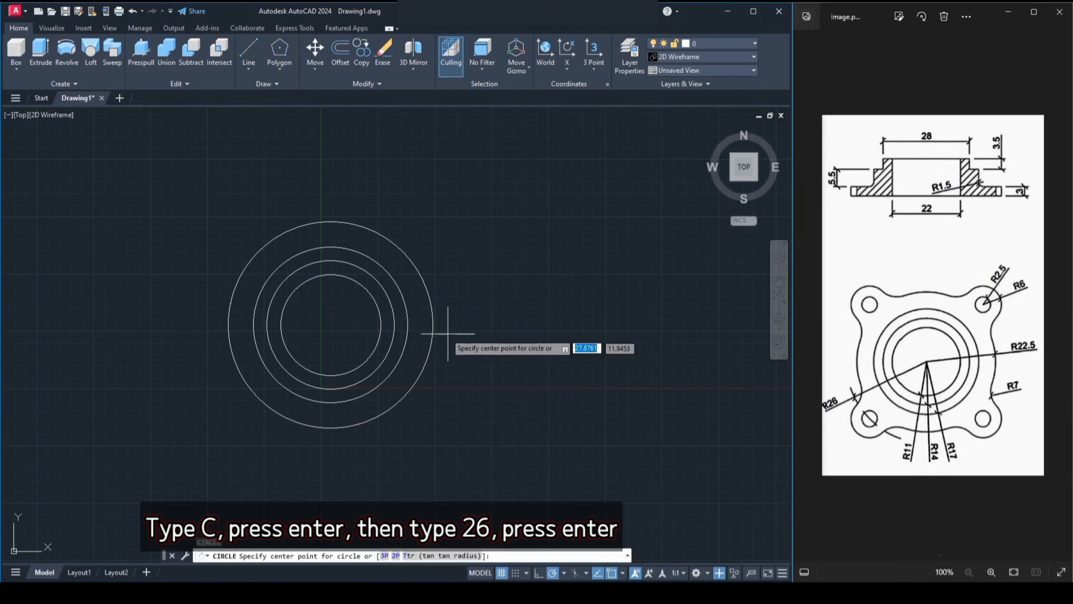
click(332, 324)
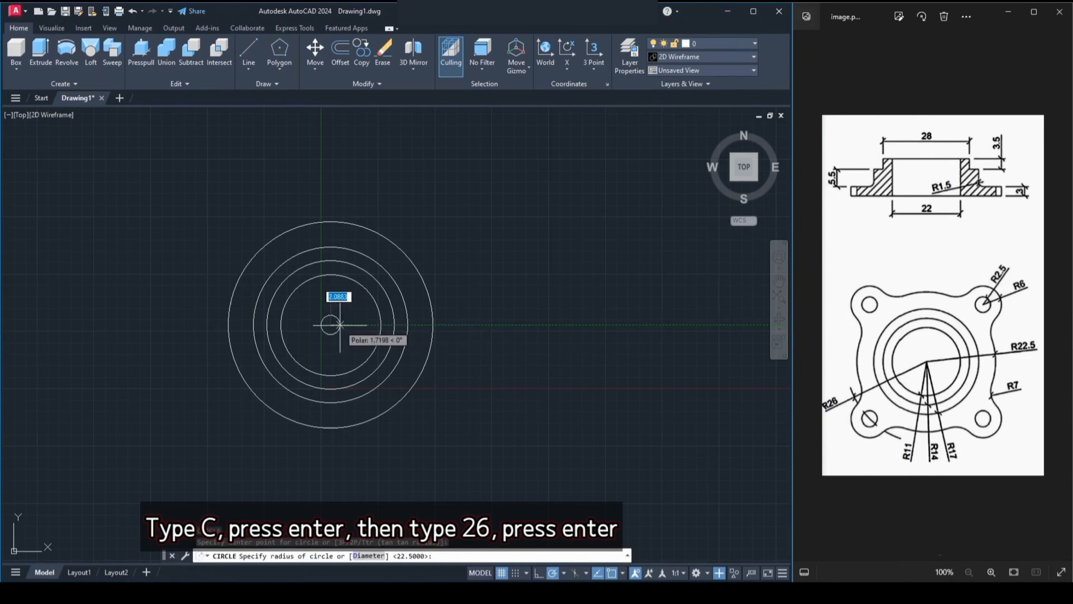
text(26)
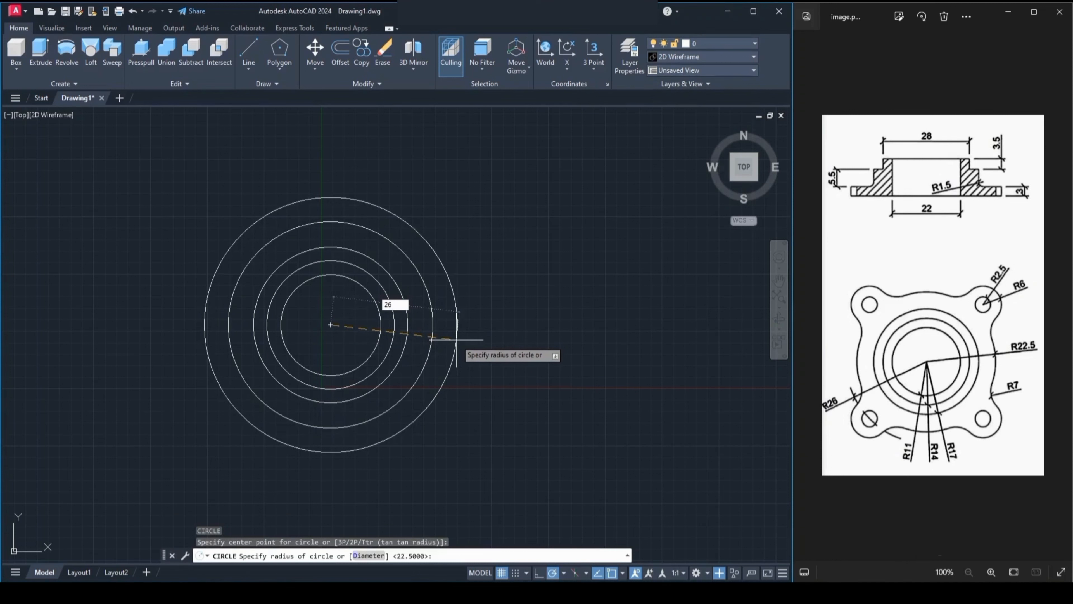
key(Return)
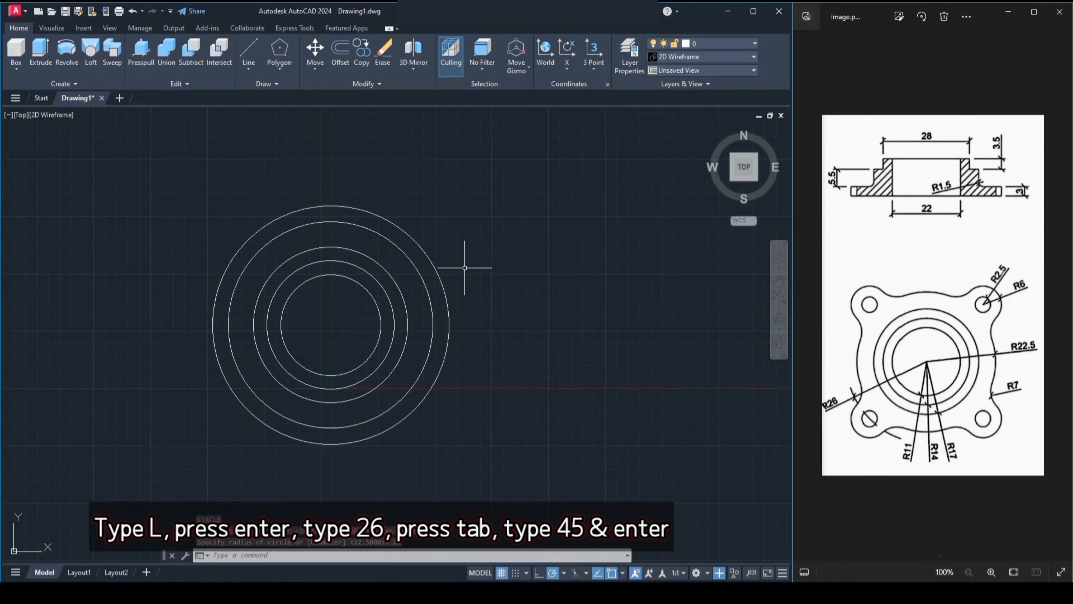
Draw a line 26 long at 45° from the common centre of the circles
text(L)
key(Return)
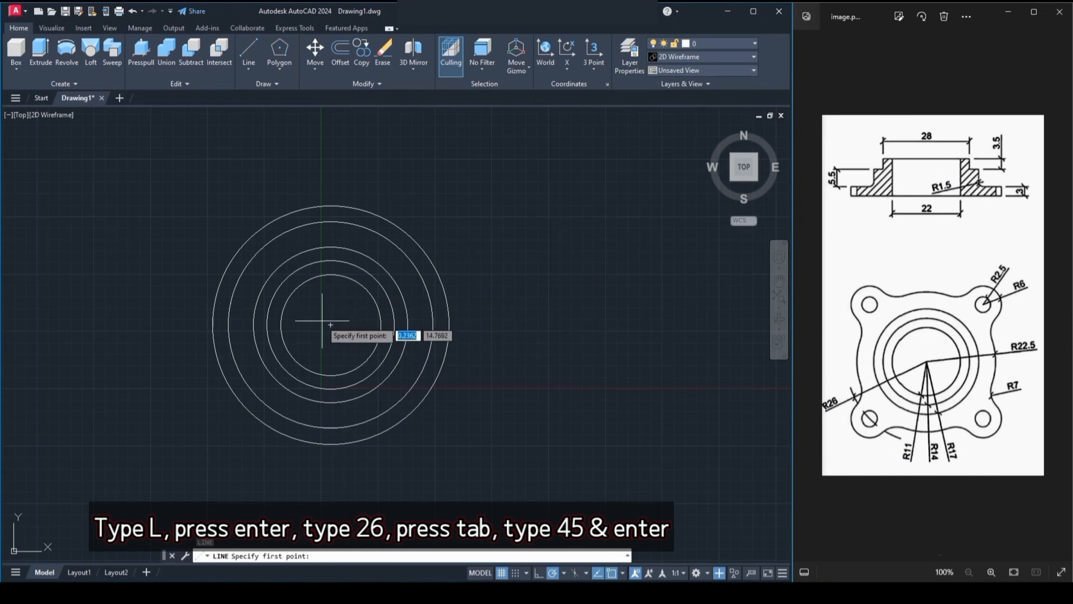
click(330, 325)
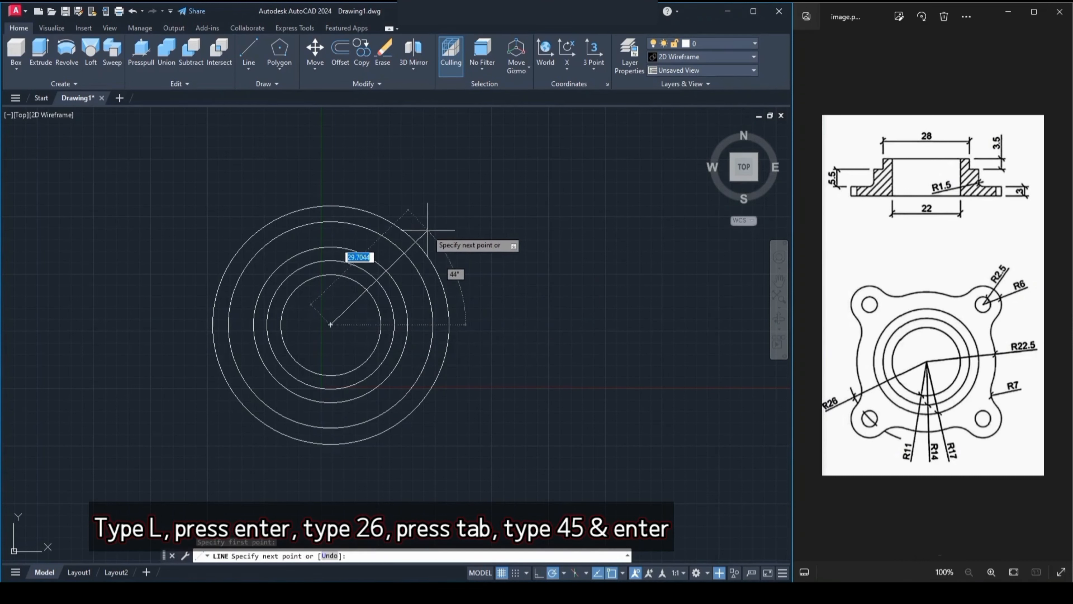
key(Tab)
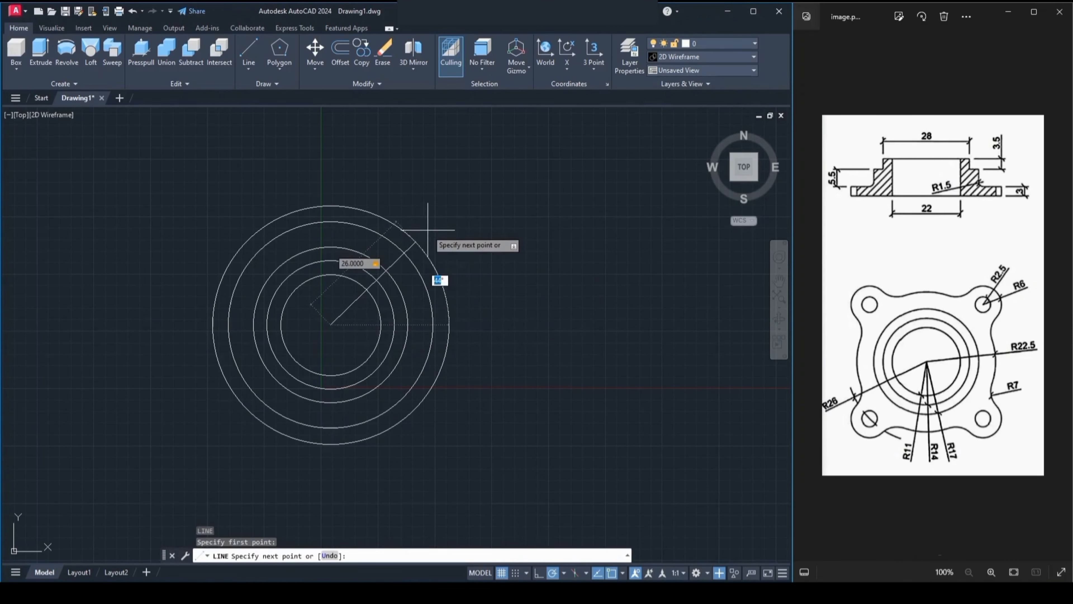
text(45)
key(Return)
key(Escape)
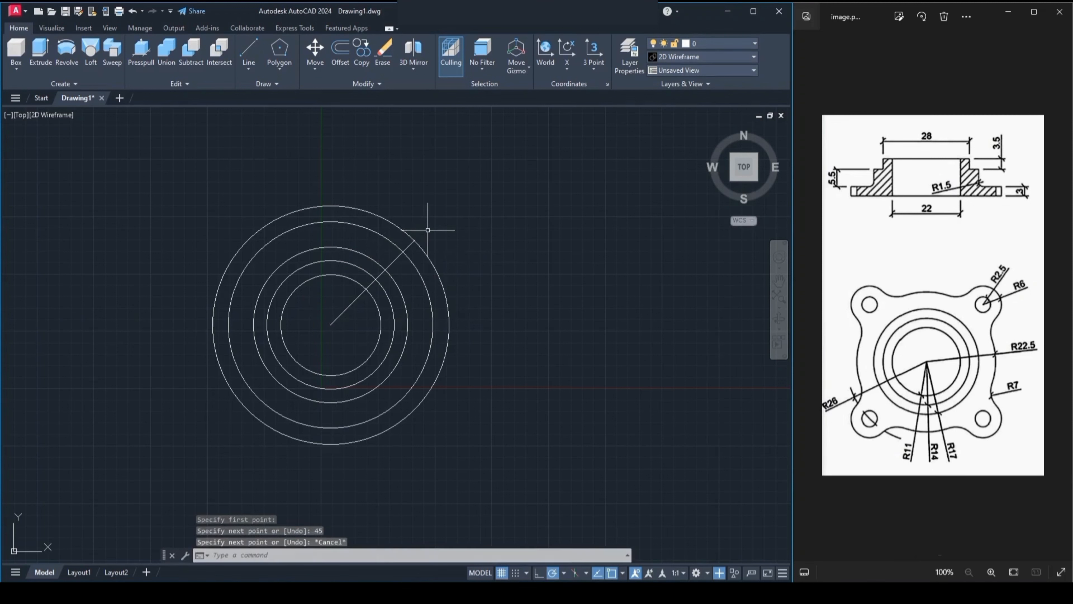
Draw two concentric circles of radius 6 and 2.5 centred on the outer end of the 45° line
key(Return)
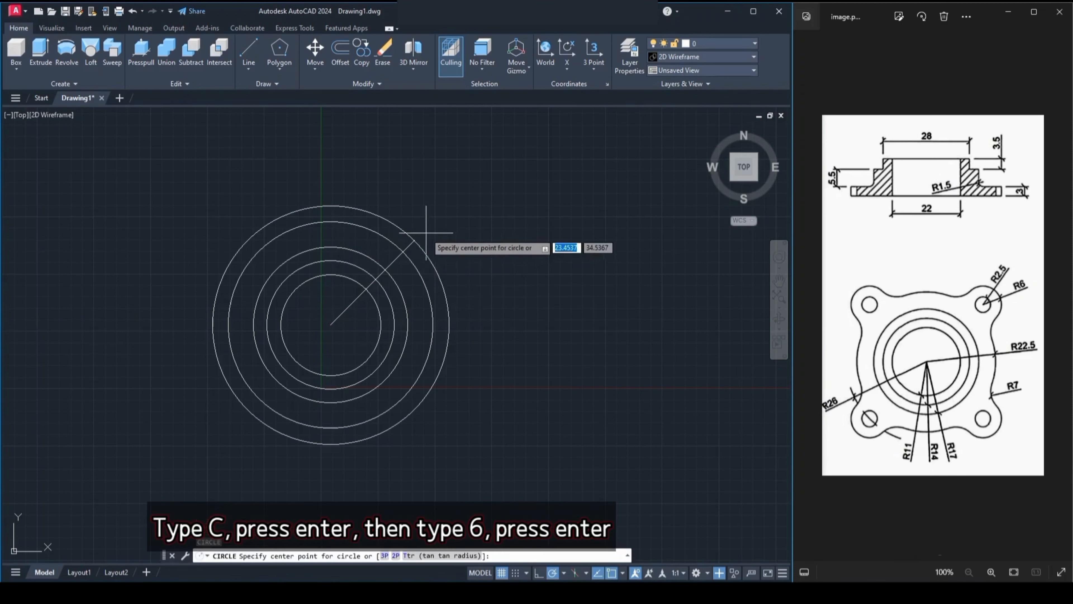
click(414, 239)
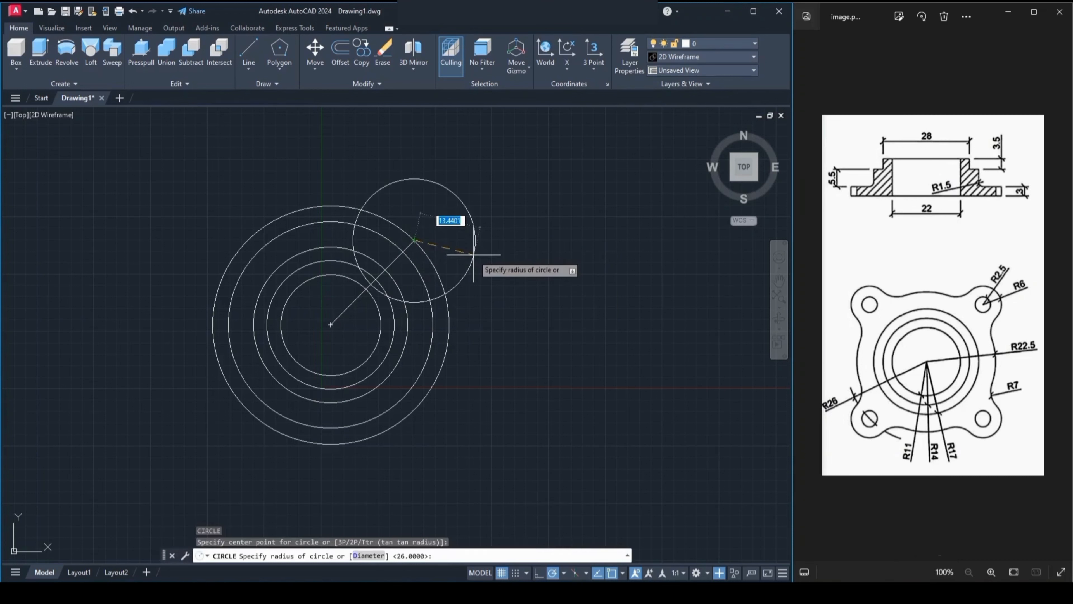
text(6)
key(Return)
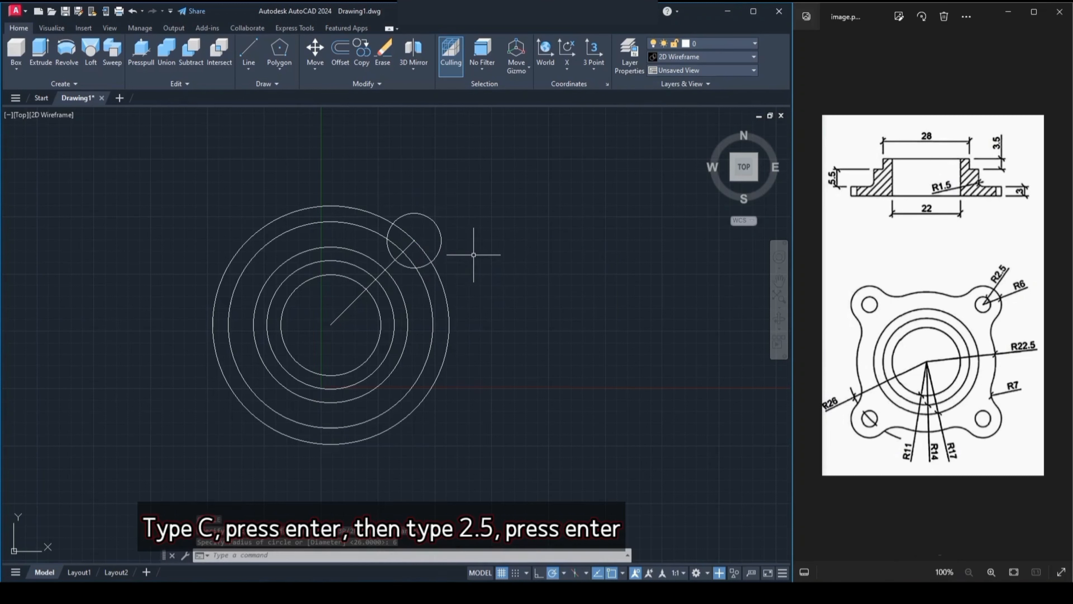
key(Return)
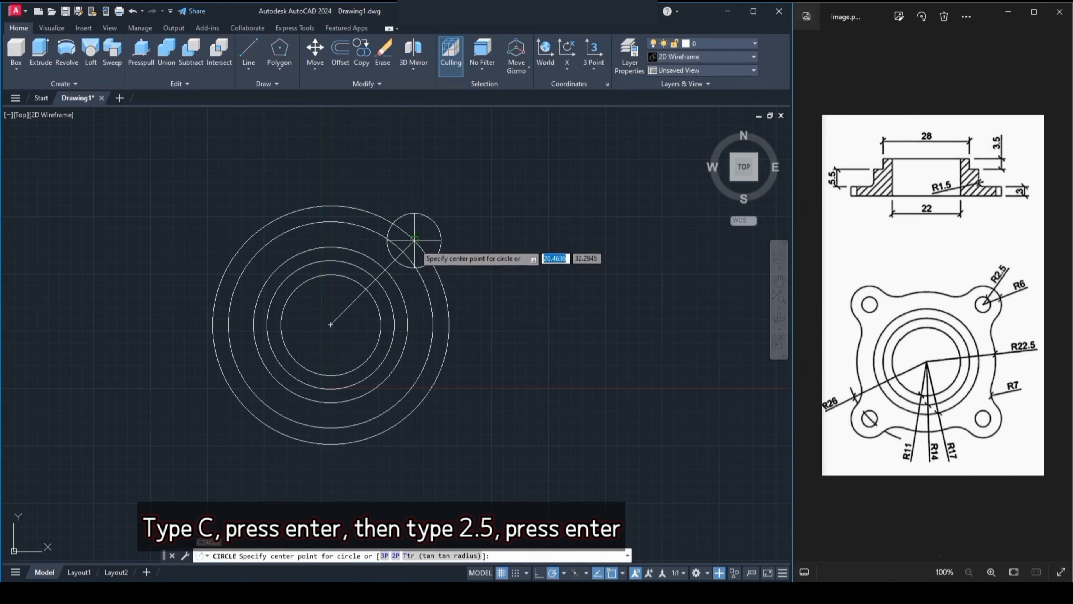
click(415, 240)
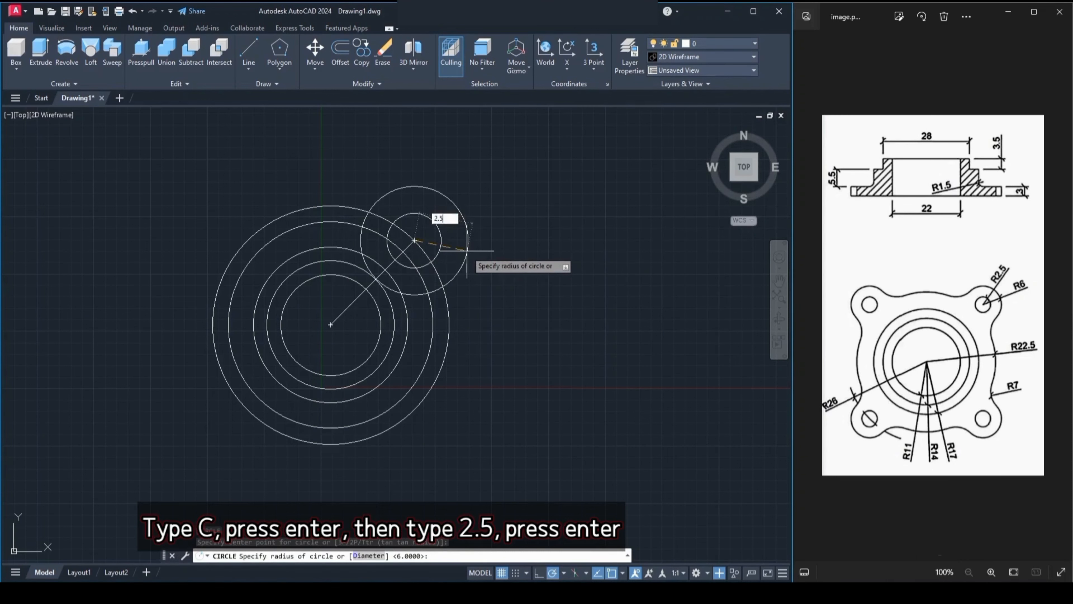
key(Return)
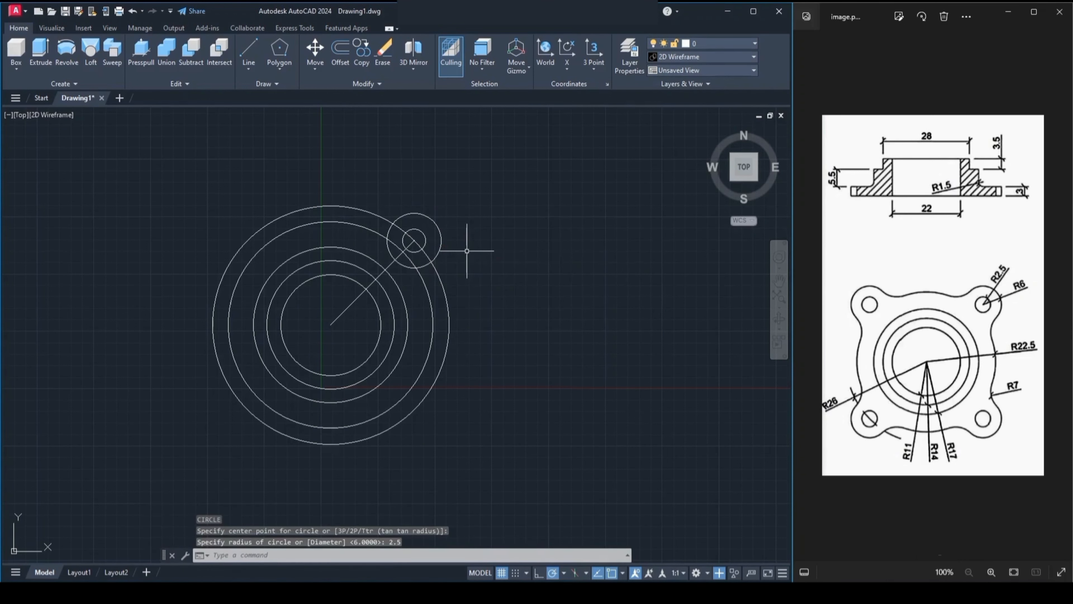
key(Escape)
key(Escape)
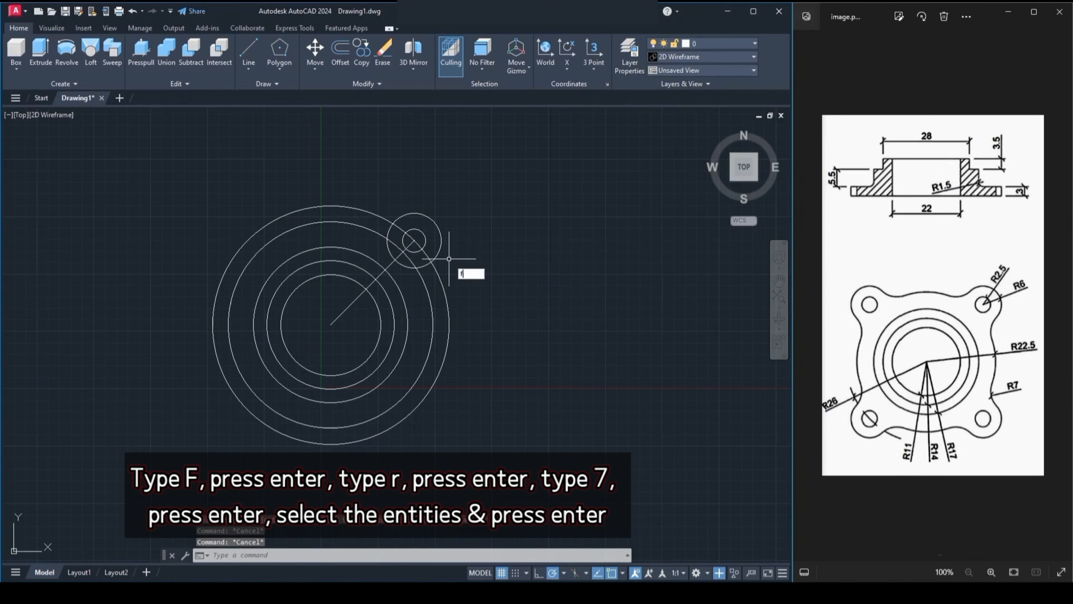
Fillet both junctions between the radius 6 circle and the outermost circle with radius 7, using the Multiple option
text(f)
key(Return)
key(Return)
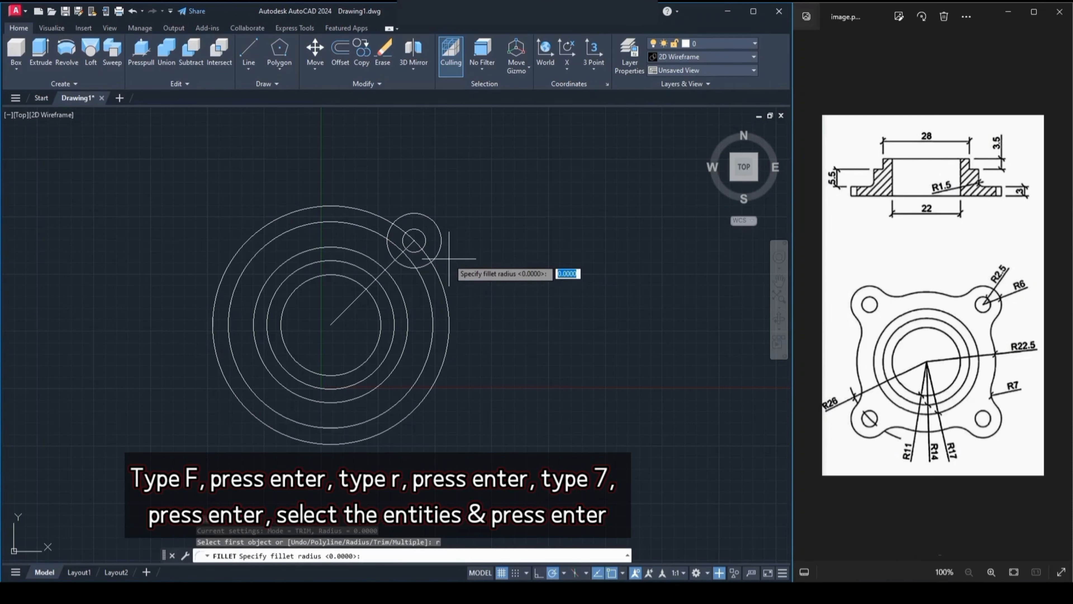
key(Return)
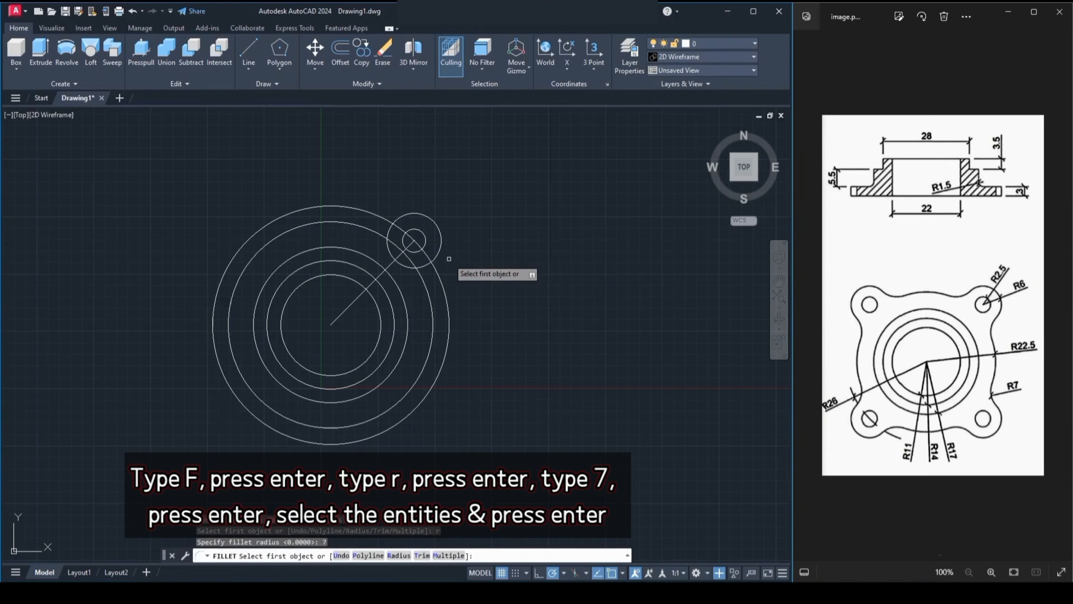
text(m)
key(Return)
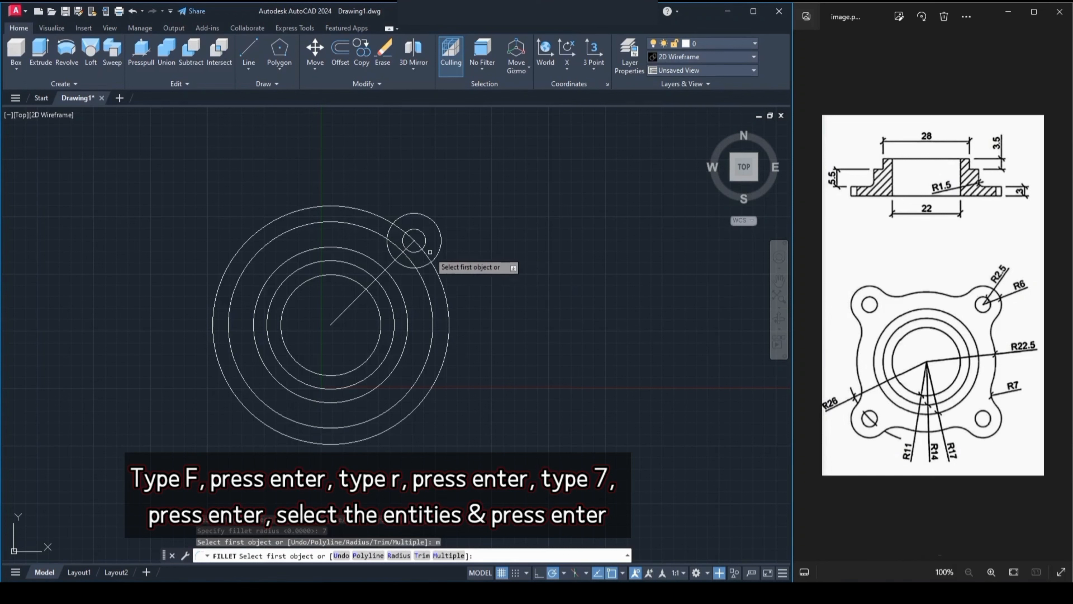
click(435, 260)
click(439, 272)
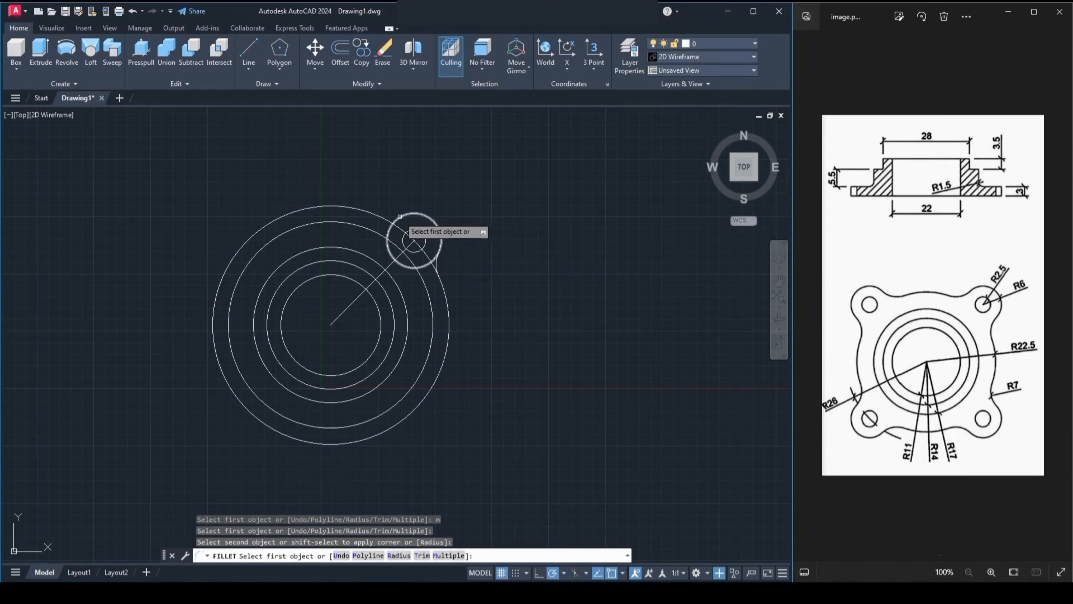
click(400, 217)
click(391, 219)
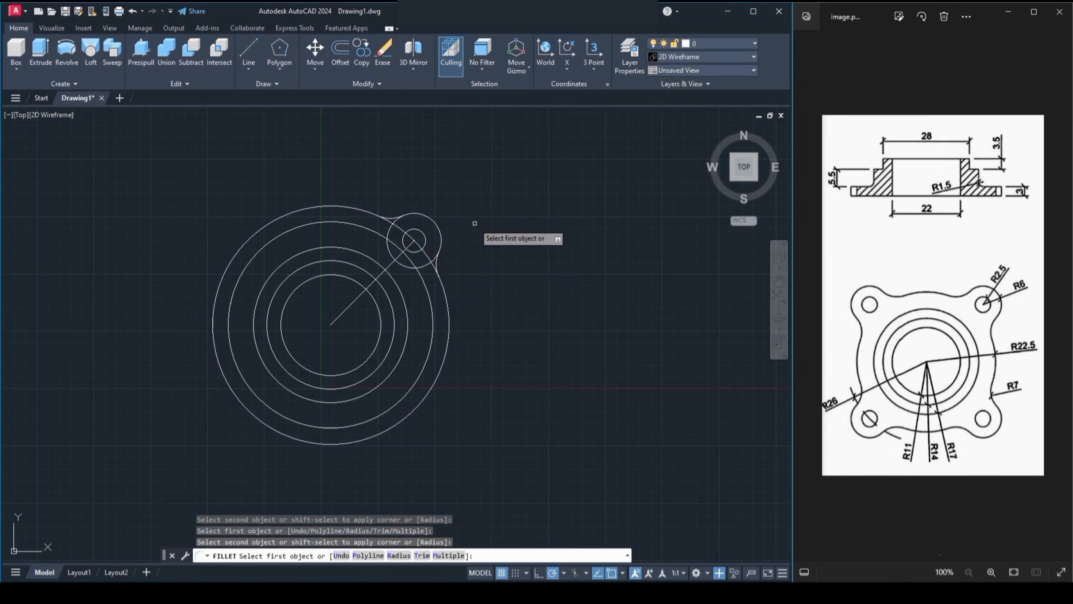
key(Escape)
Erase the 45° construction line and the radius 22.5 circle
scroll(470, 257, up, 2)
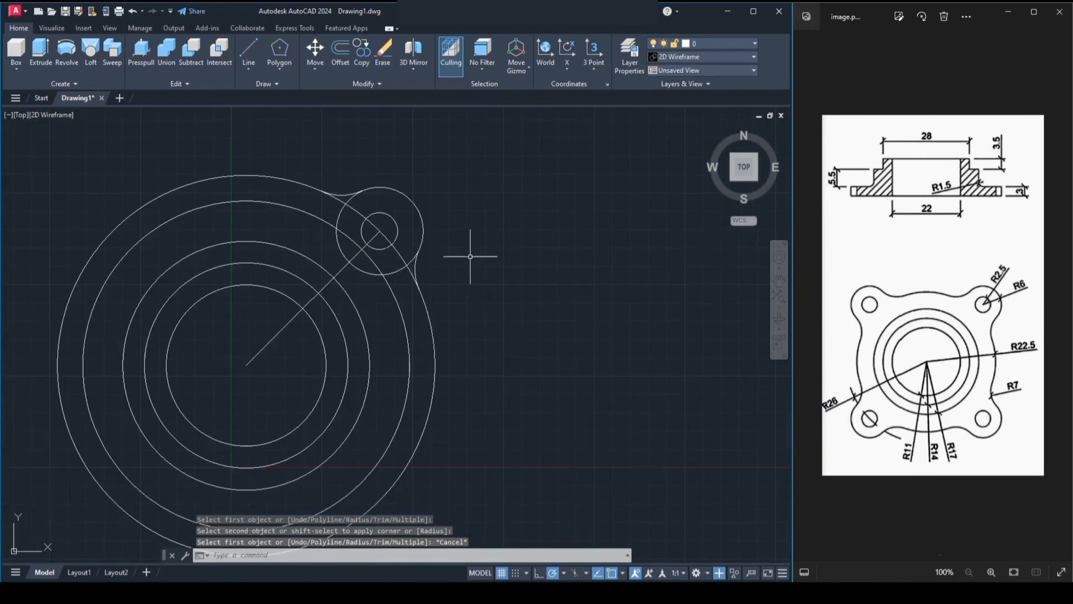
middle_drag(471, 256, 584, 218)
key(Return)
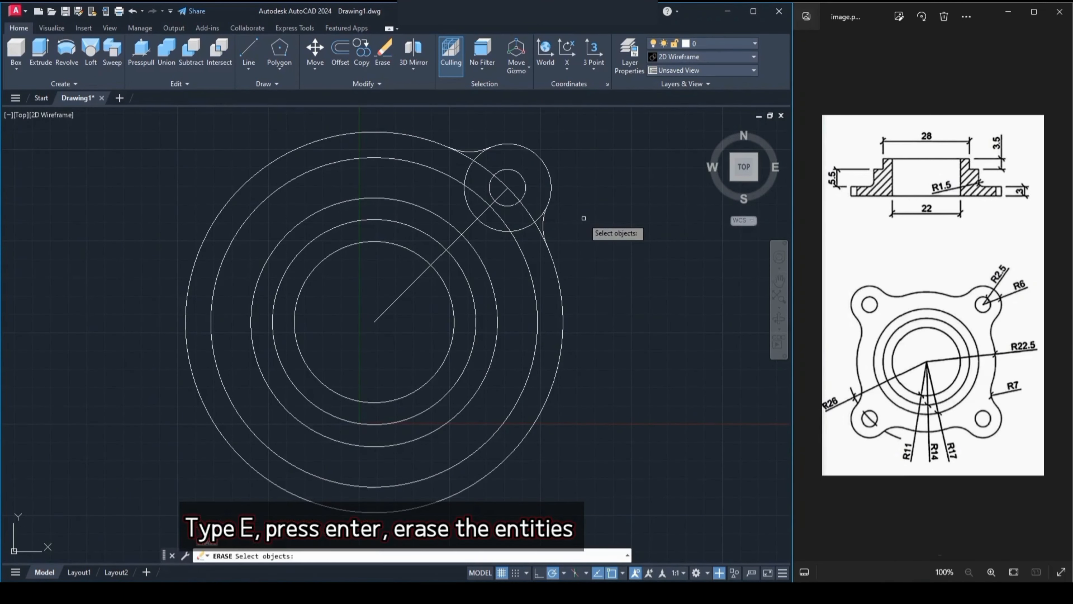
click(468, 227)
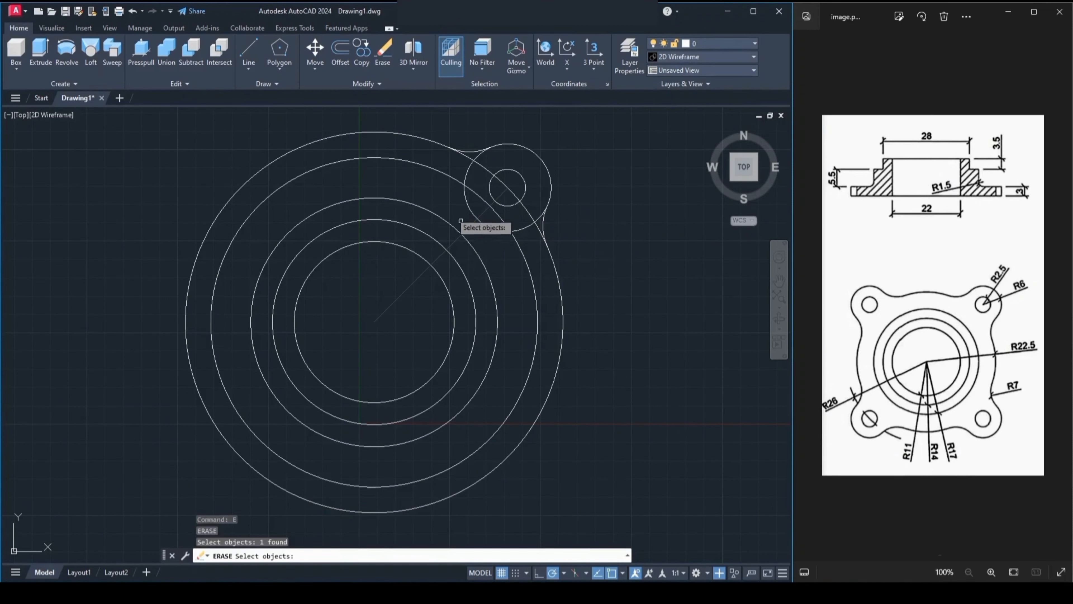
click(408, 159)
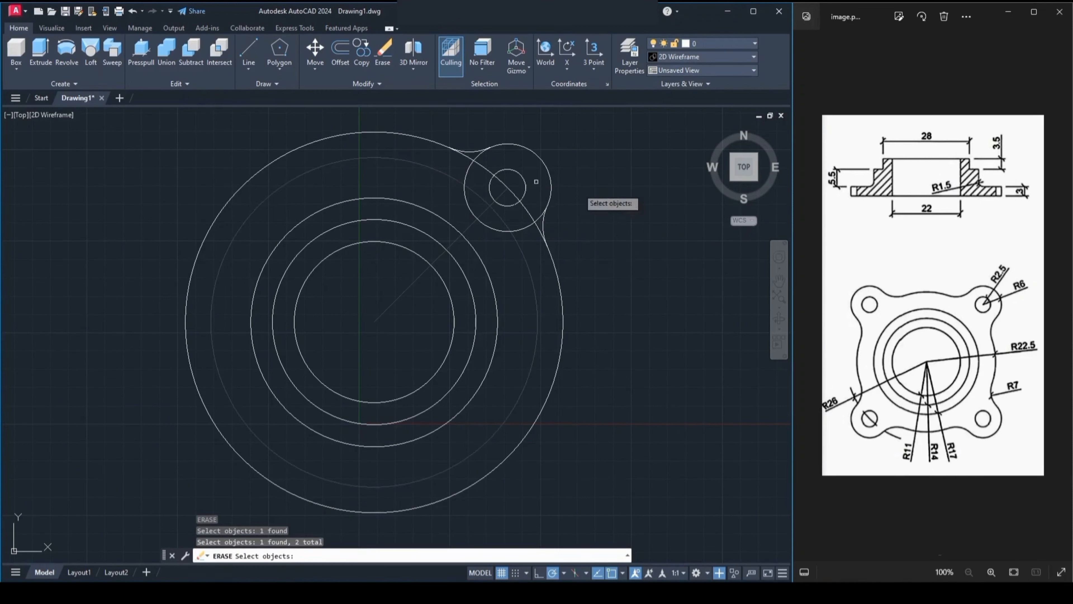
Trim the lug circle's inner arc and the outermost circle's segments between the two fillets
text(tr)
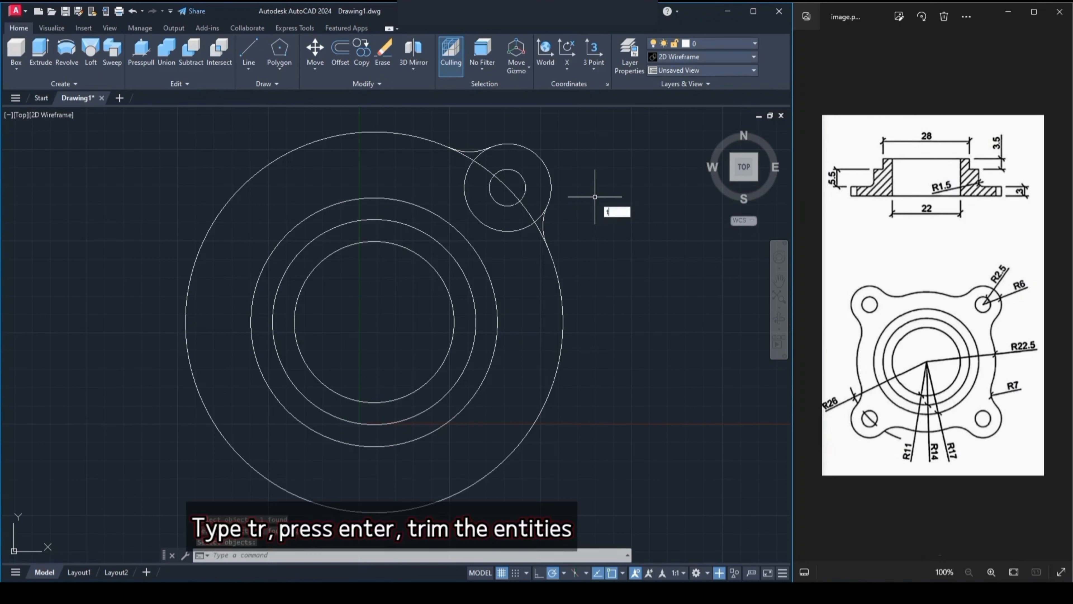
key(Return)
click(533, 225)
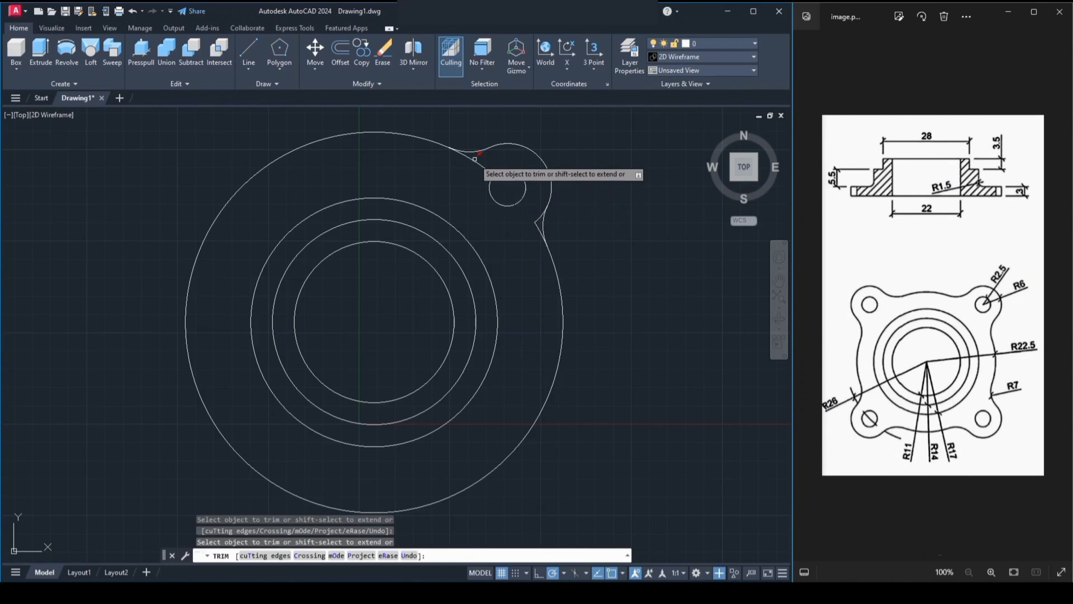
click(539, 218)
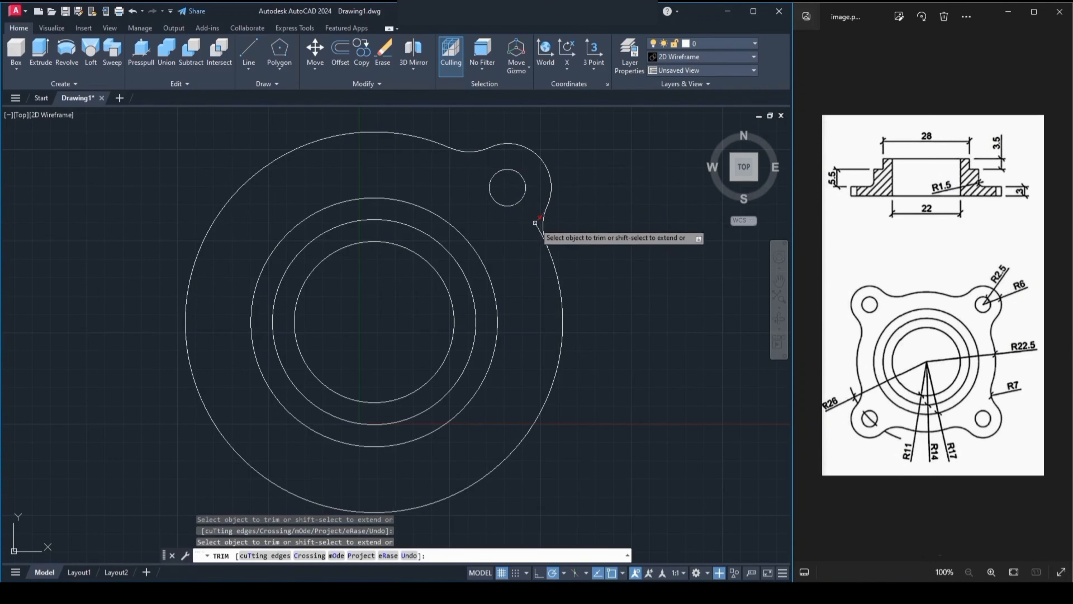
key(Return)
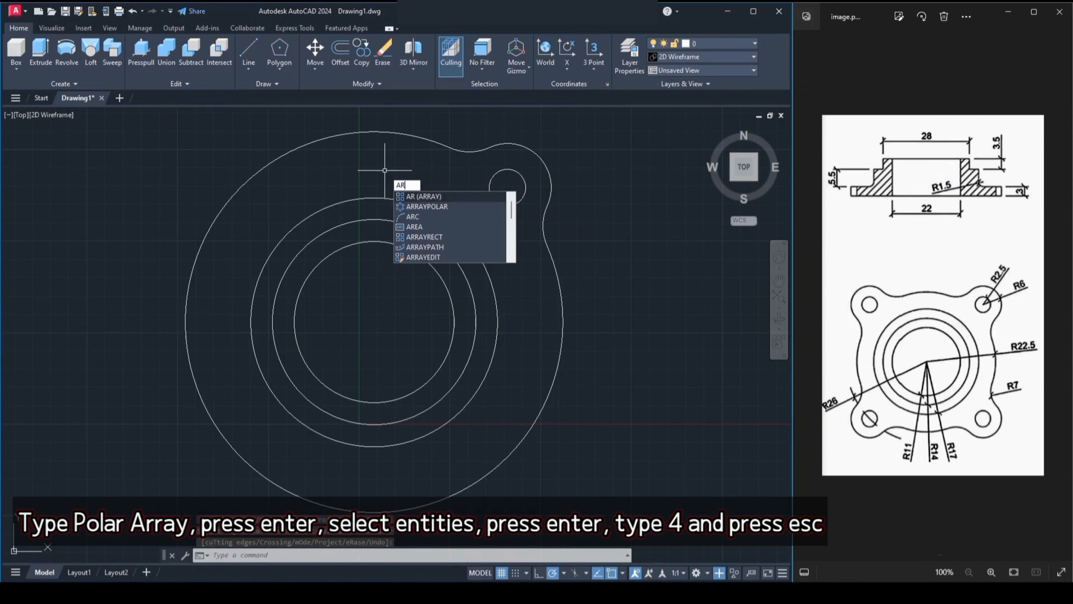
Create a polar array of the lug's outer arc, both fillets and its hole around the flange centre with 4 items
key(Down)
key(Return)
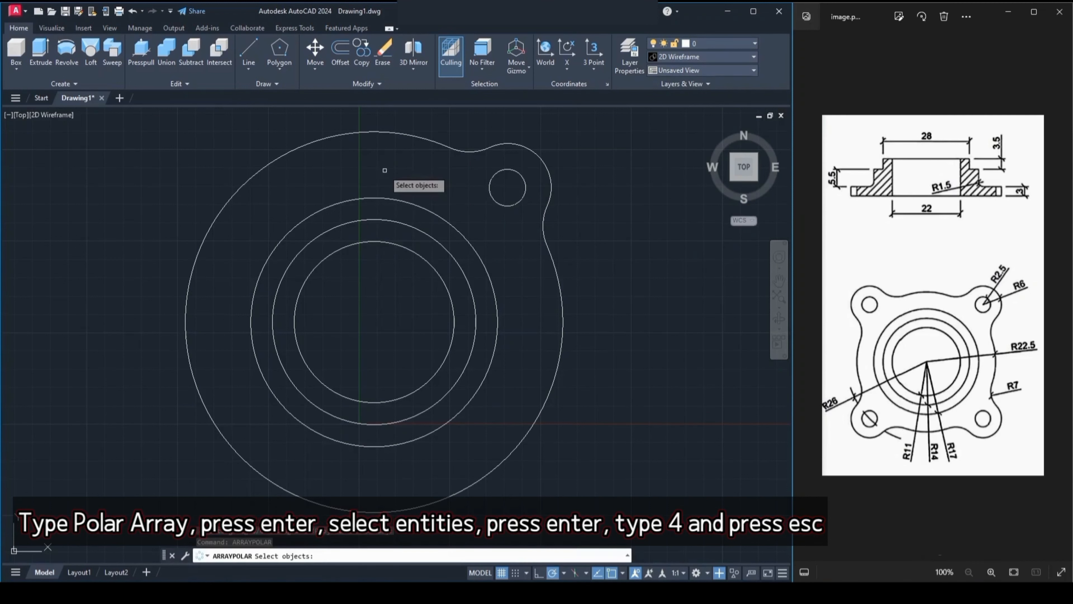
click(480, 149)
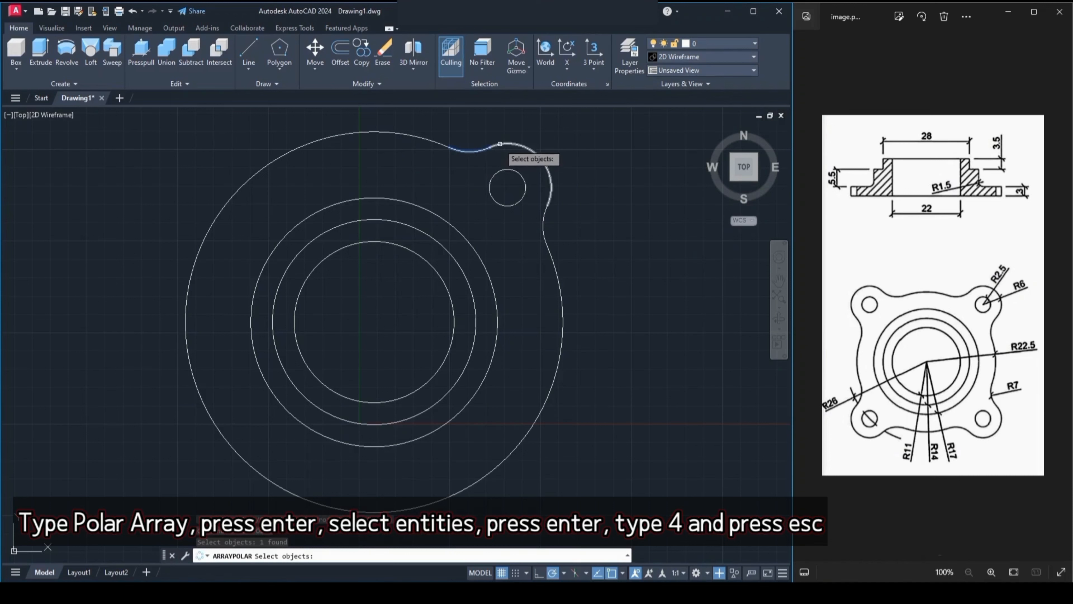
click(552, 188)
click(545, 218)
click(519, 203)
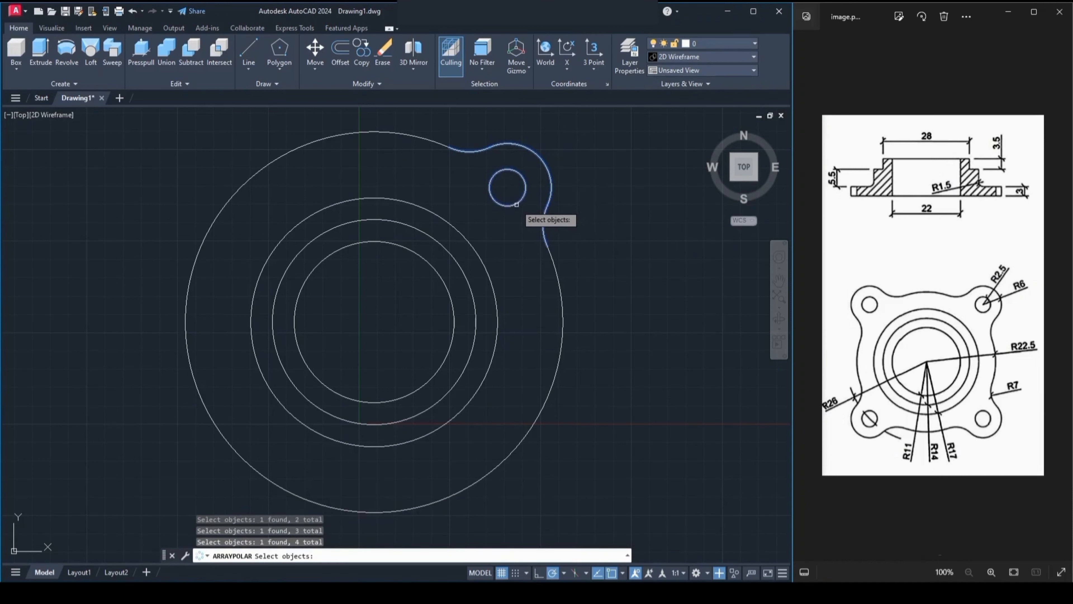
key(Return)
click(373, 320)
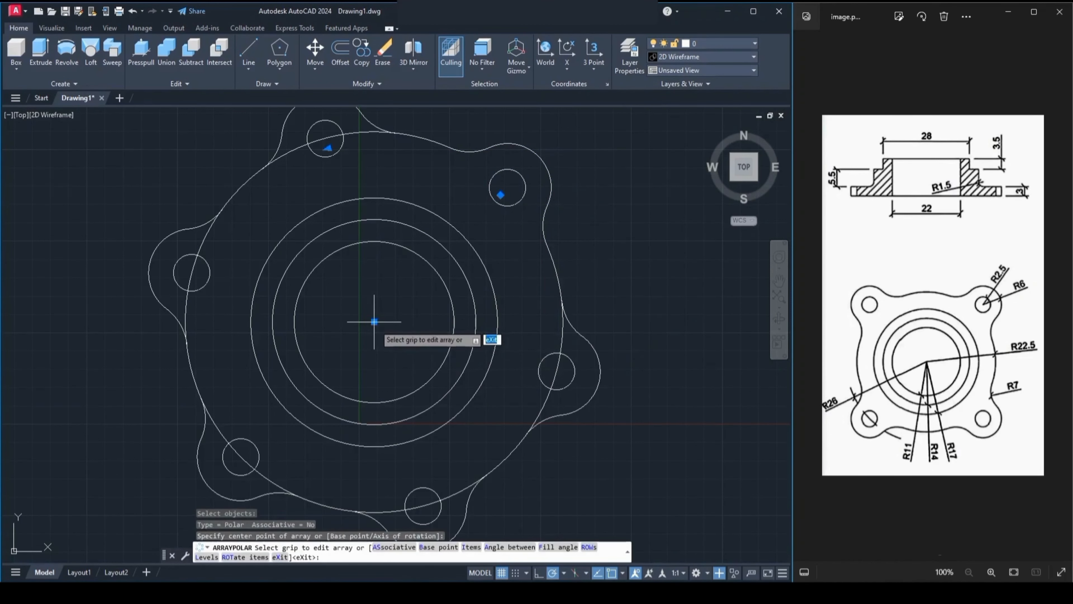
scroll(384, 223, down, 2)
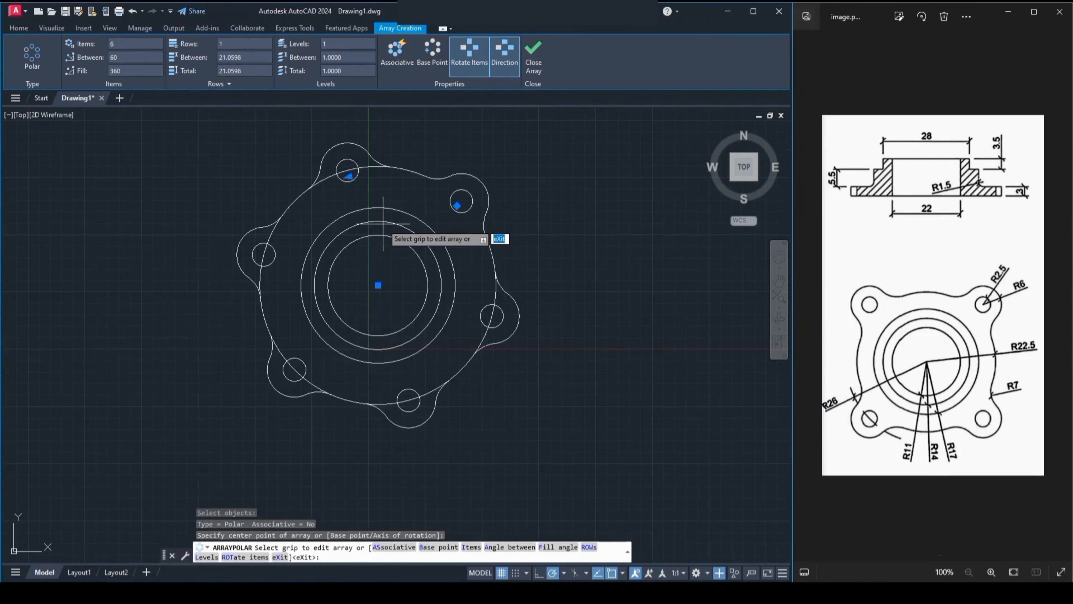
middle_drag(383, 224, 392, 250)
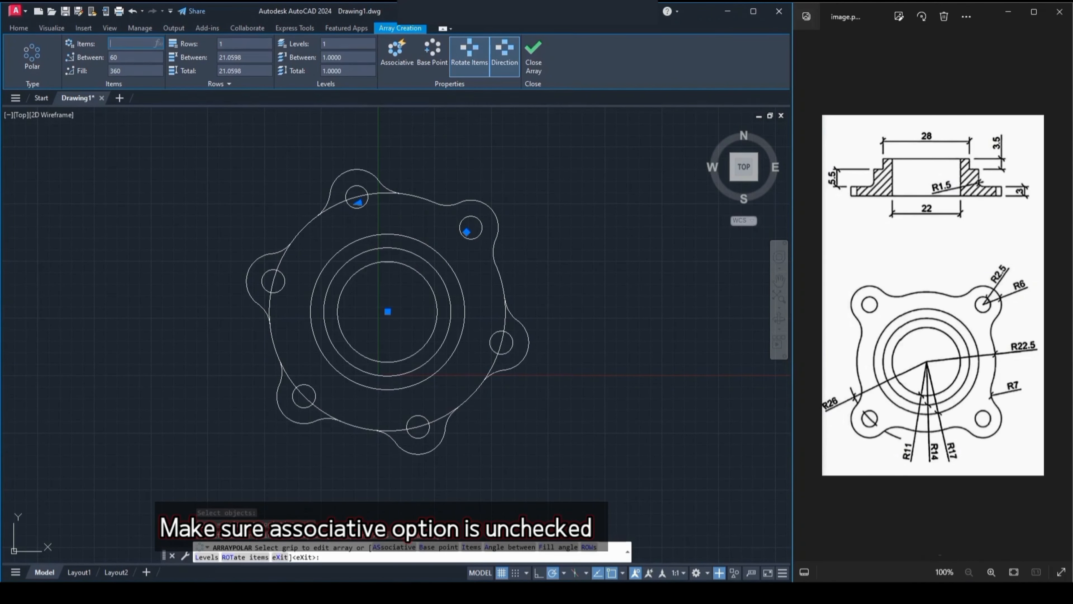
key(Return)
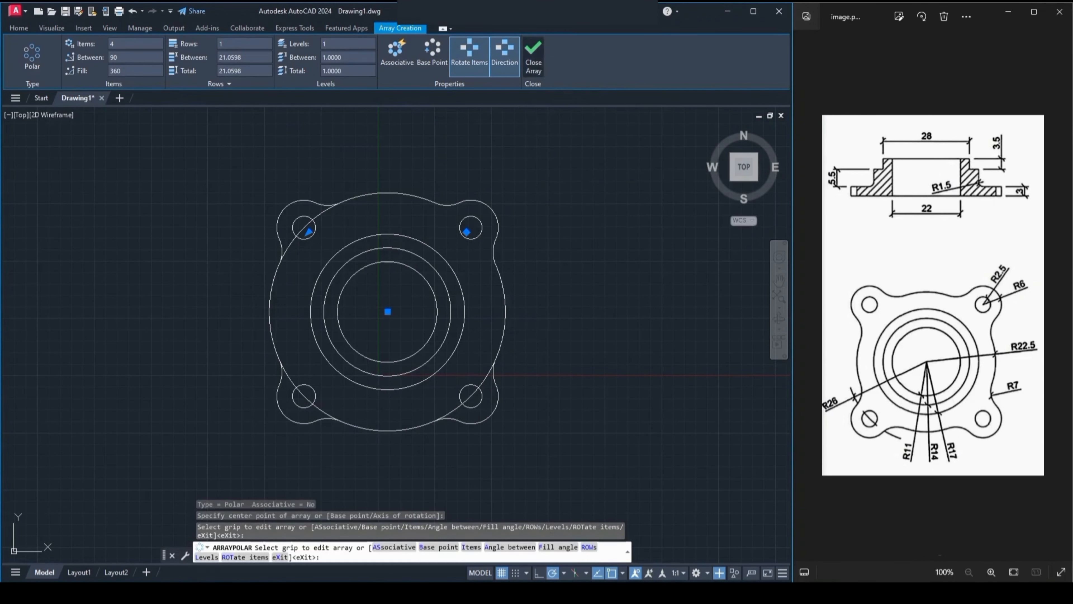
key(Return)
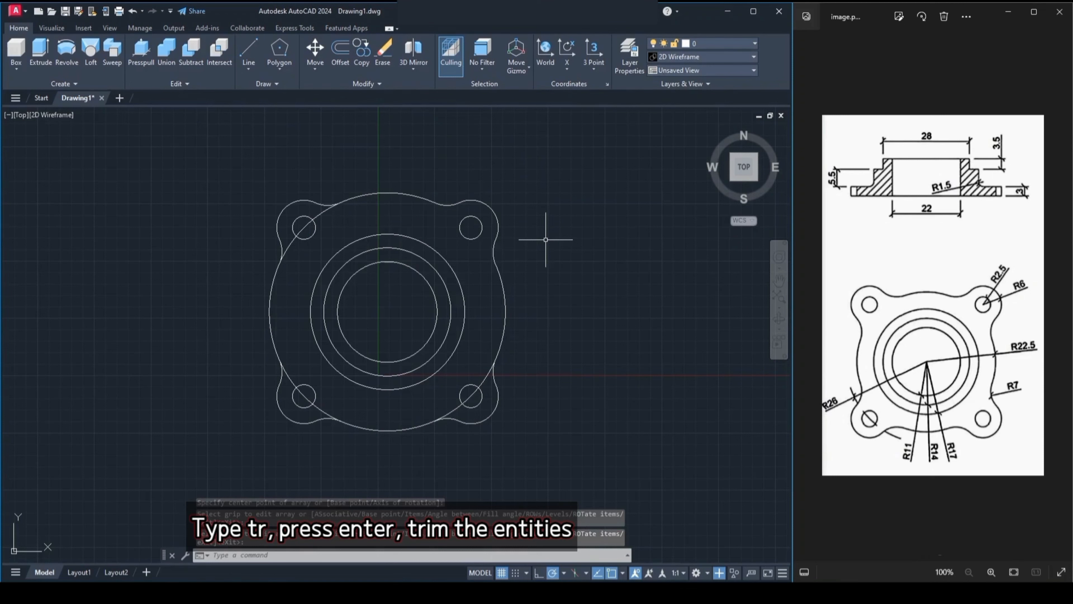
Trim the outer circle's segments that cross the three arrayed lugs and their holes
key(Return)
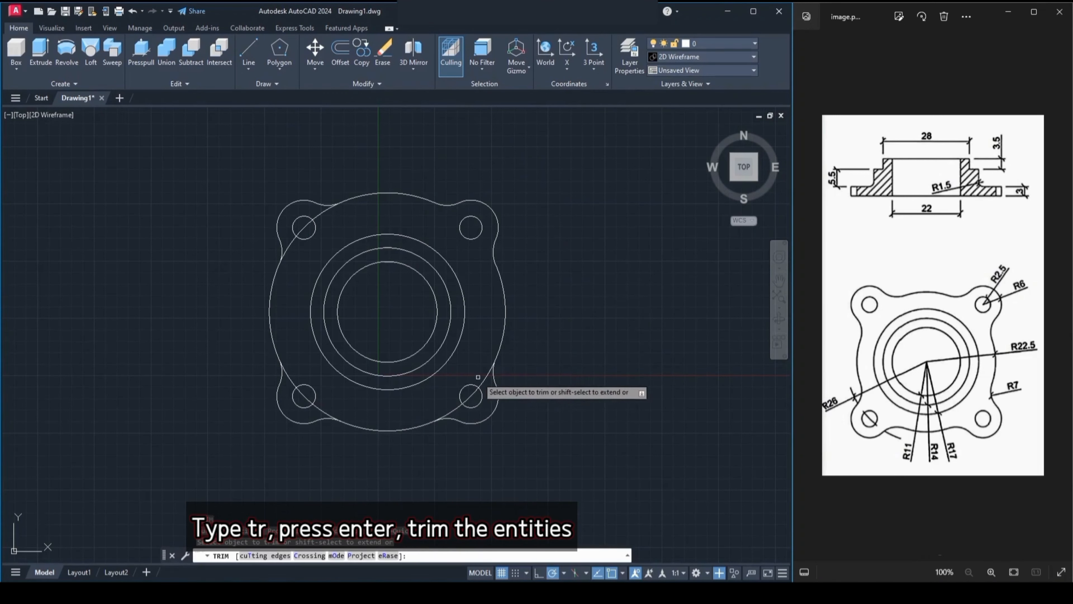
click(475, 392)
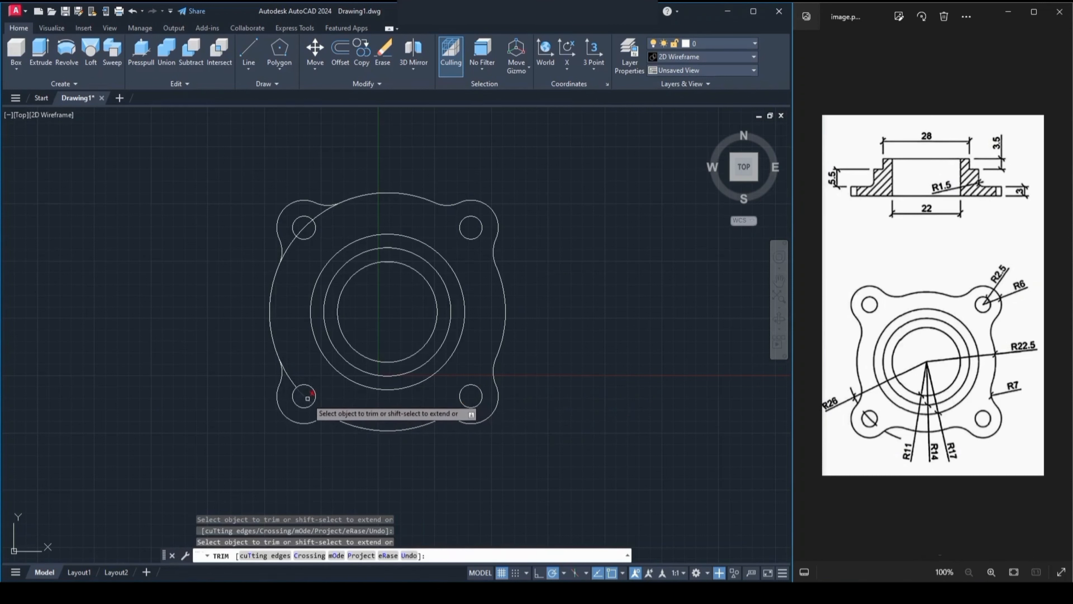
click(288, 375)
click(286, 250)
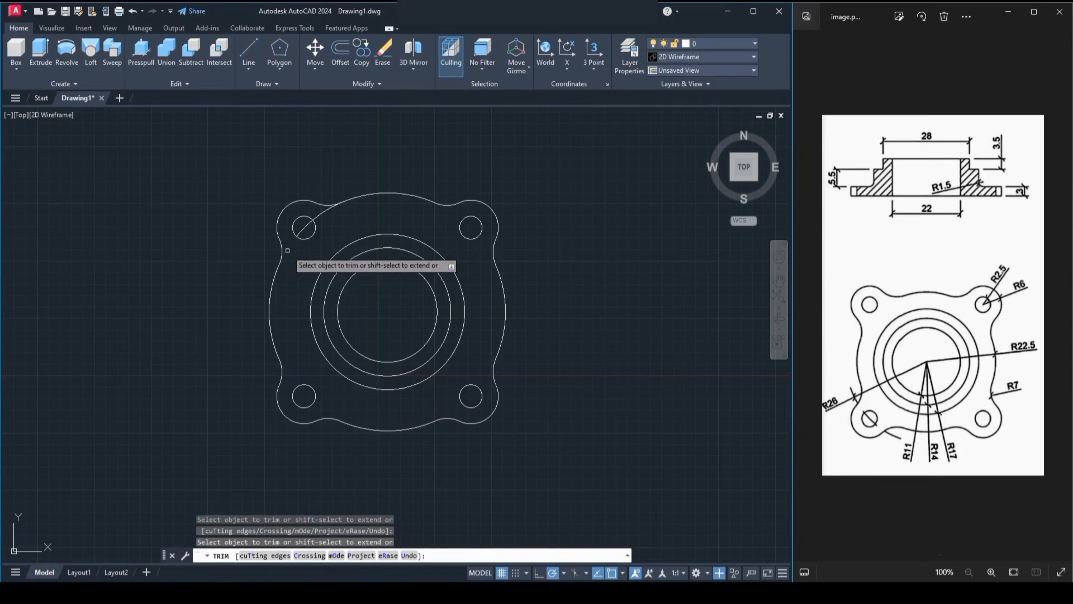
click(305, 225)
click(318, 214)
key(Return)
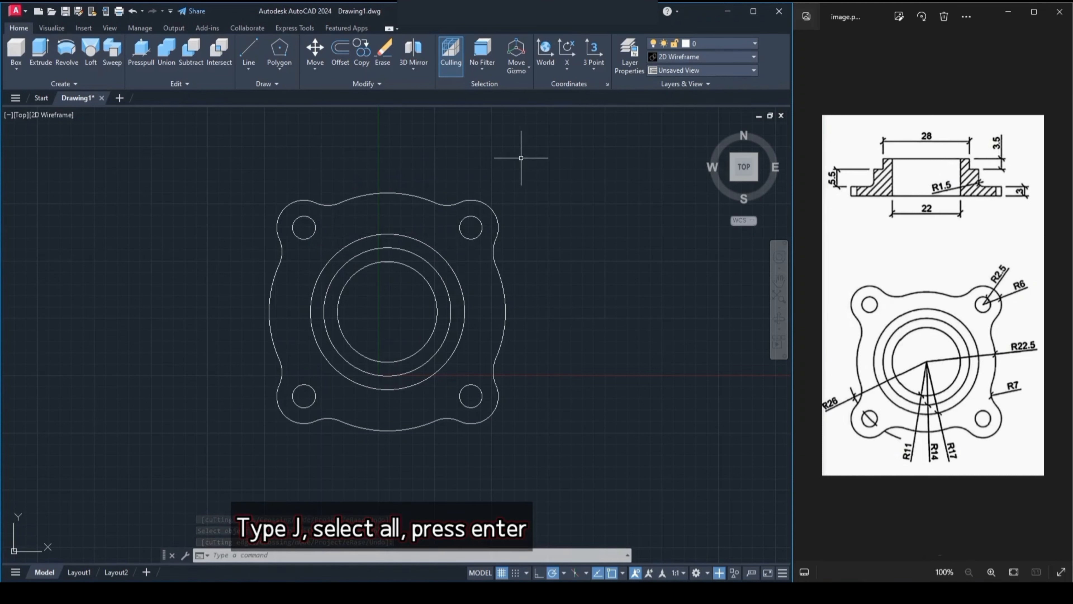
Join the flange's outer arcs into one closed outline, selecting the whole drawing as the objects
text(j)
key(Return)
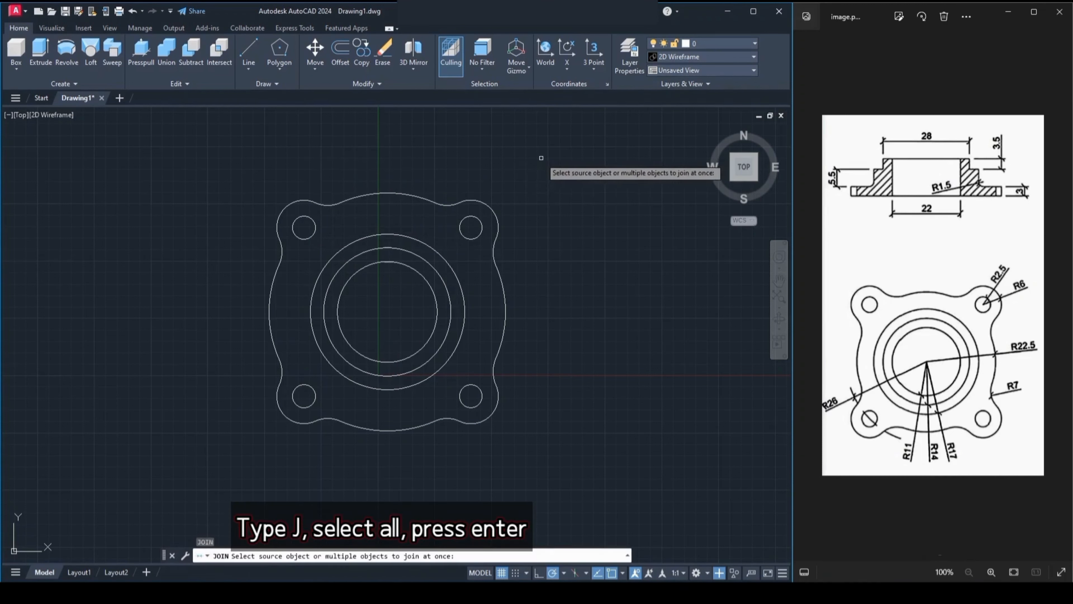
click(540, 159)
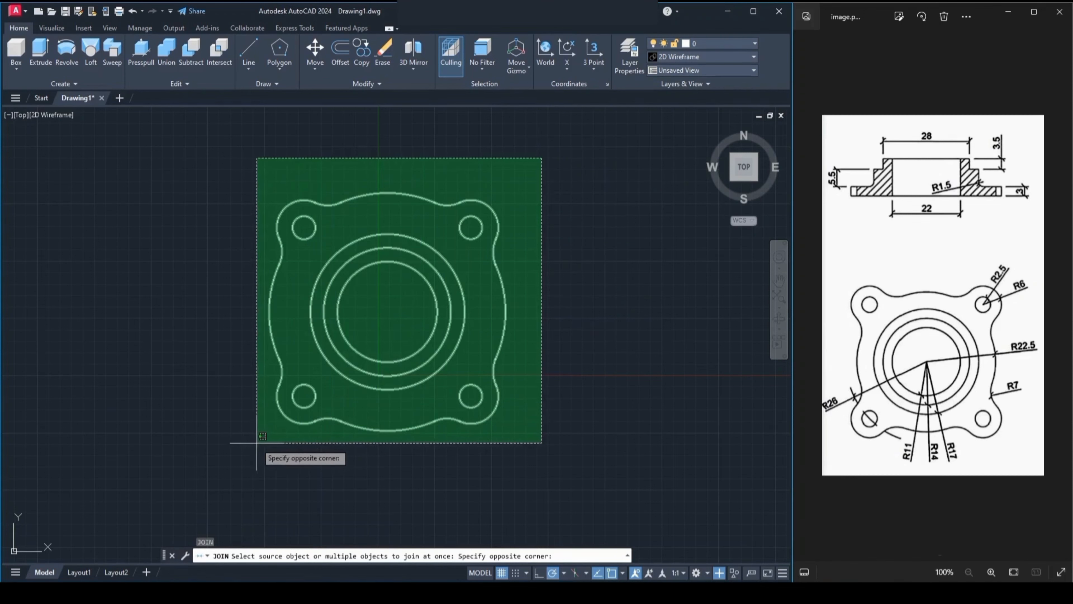
click(231, 470)
key(Return)
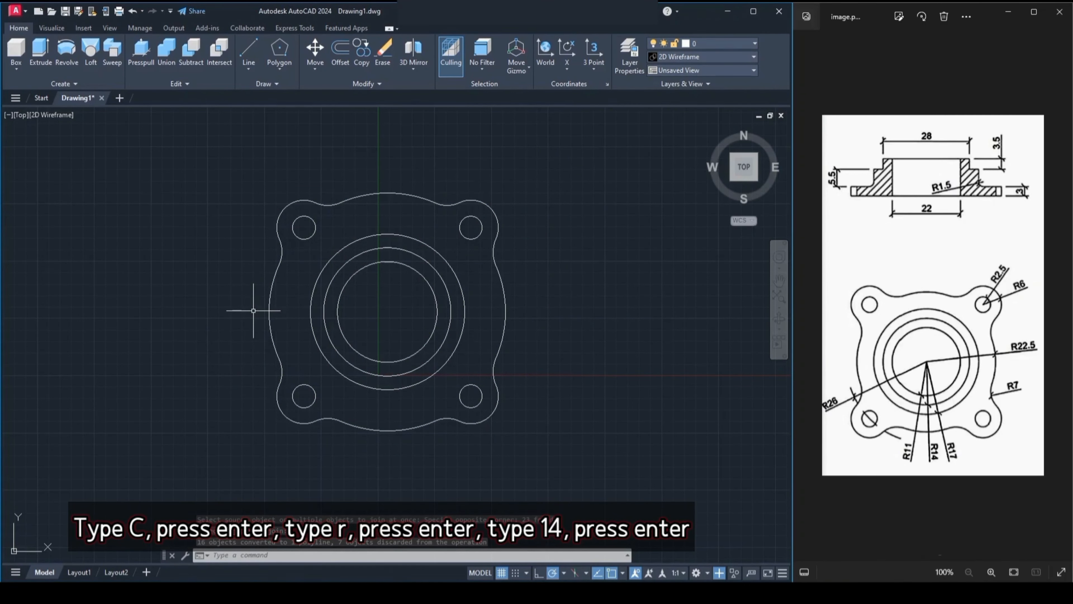
Draw a radius 14 circle at the flange centre, over the existing middle circle
key(Return)
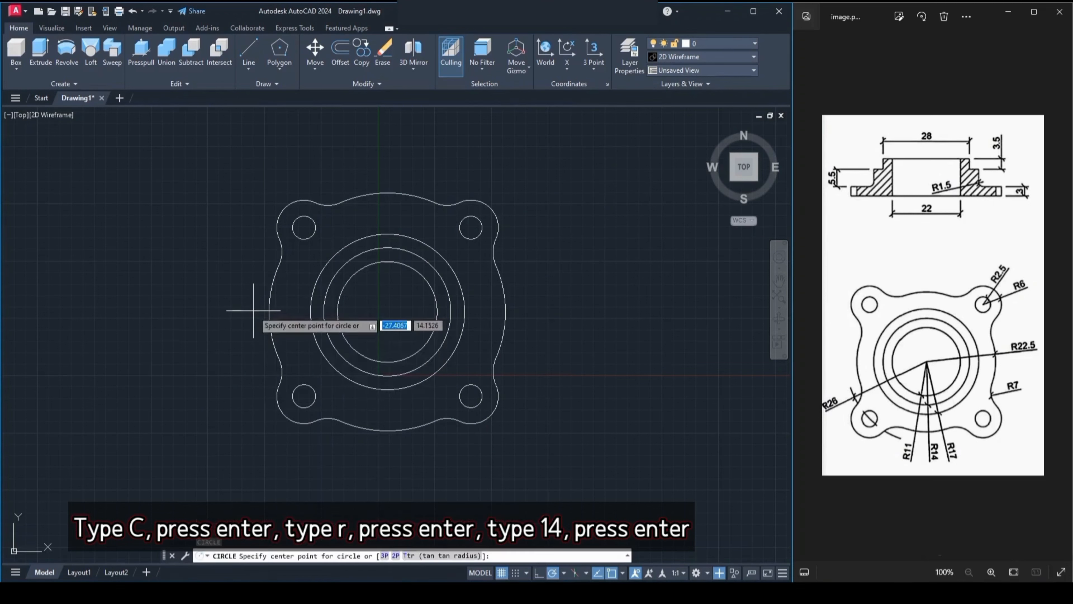
click(388, 311)
click(387, 248)
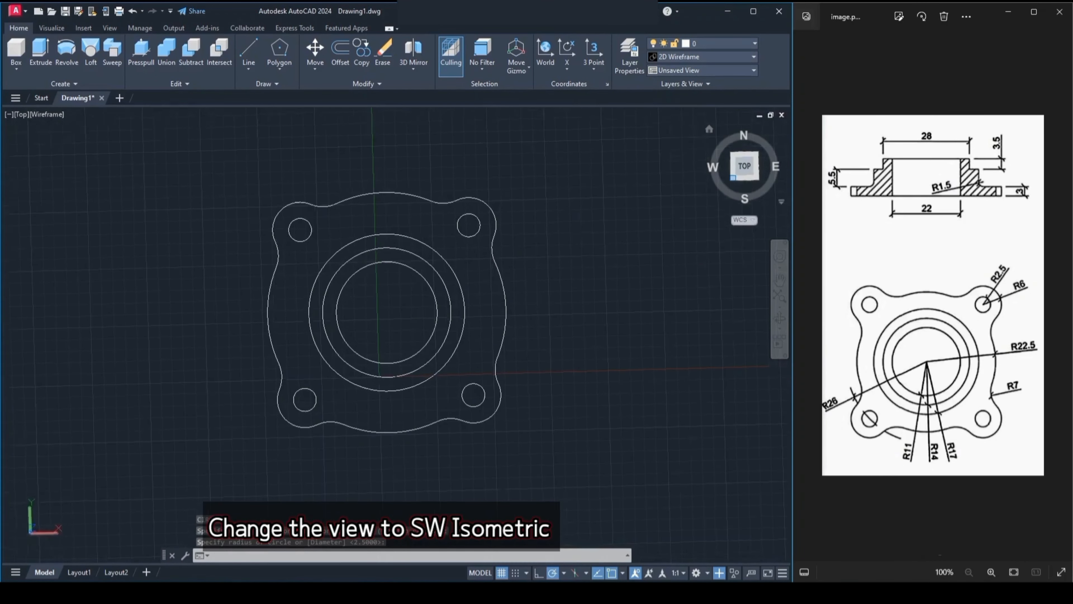
Extrude the flange's outer outline and the four lug hole circles to a height of 3
click(732, 178)
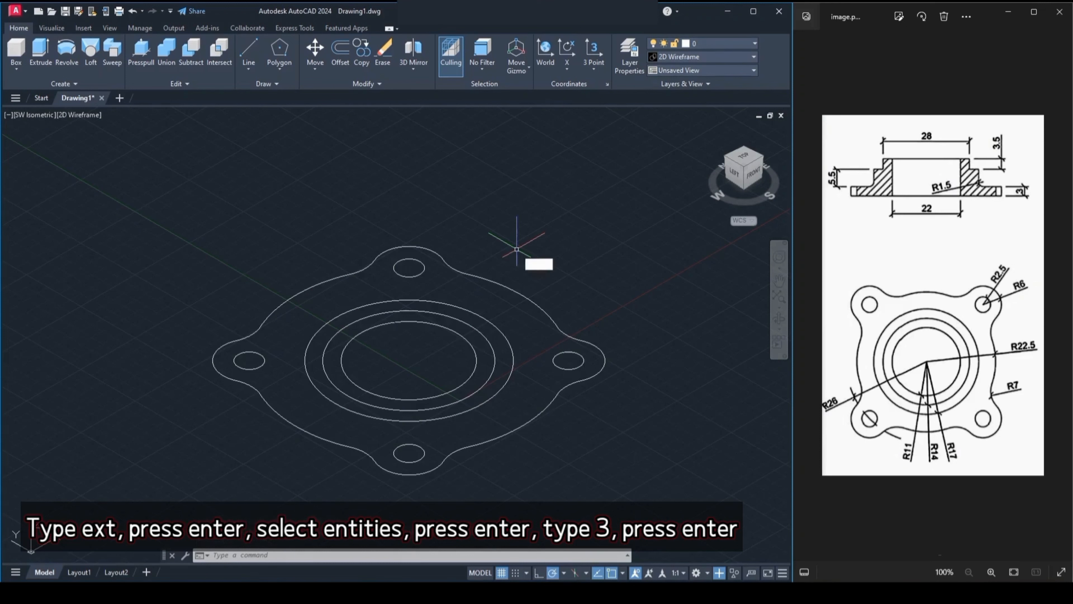
text(ext)
key(Return)
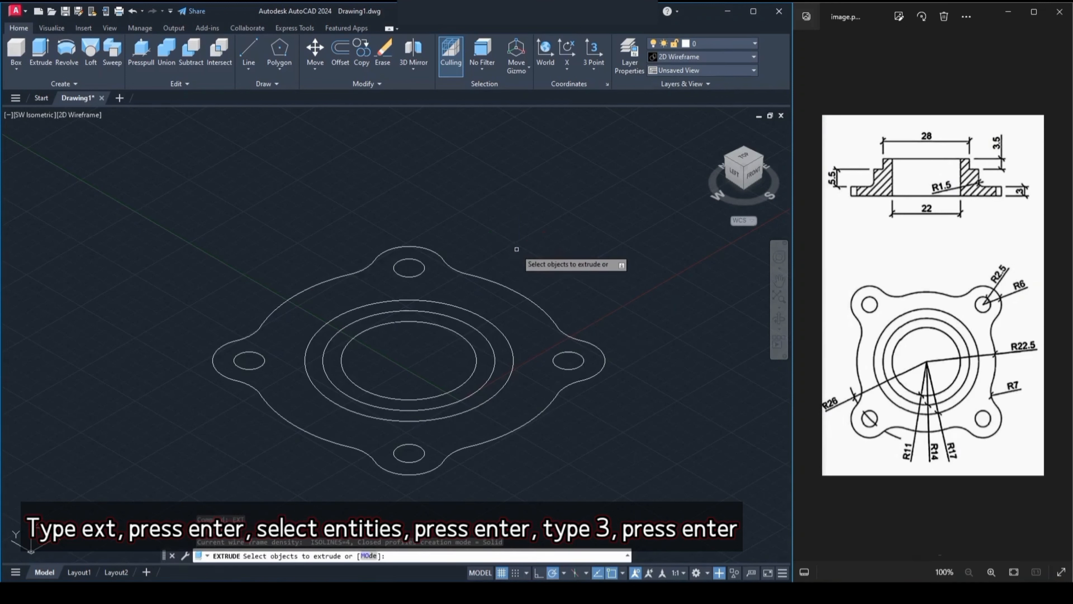
click(501, 282)
click(423, 272)
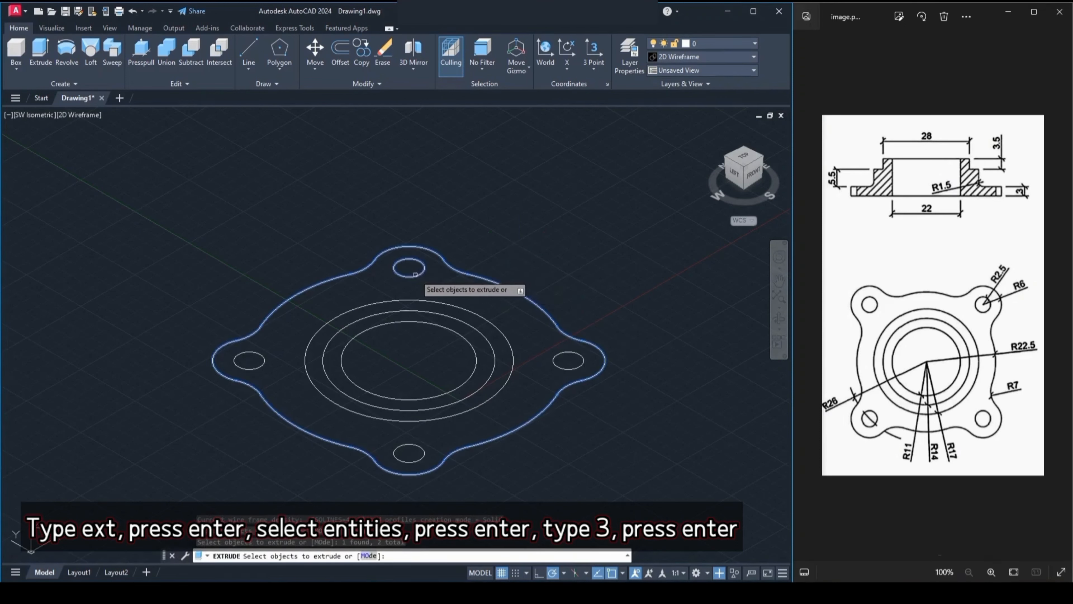
click(569, 352)
click(417, 444)
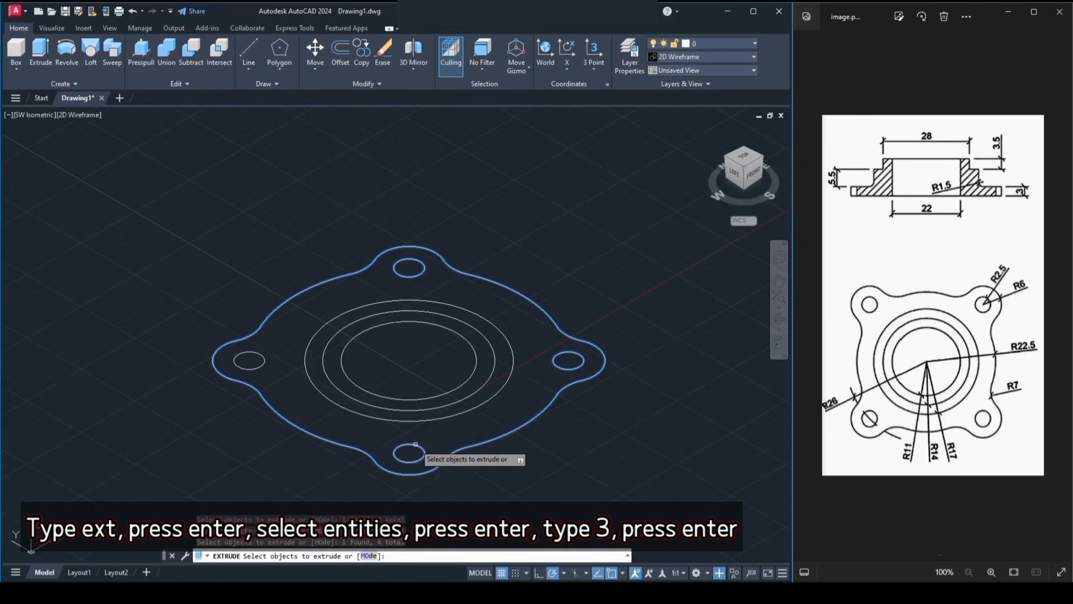
click(258, 366)
key(Return)
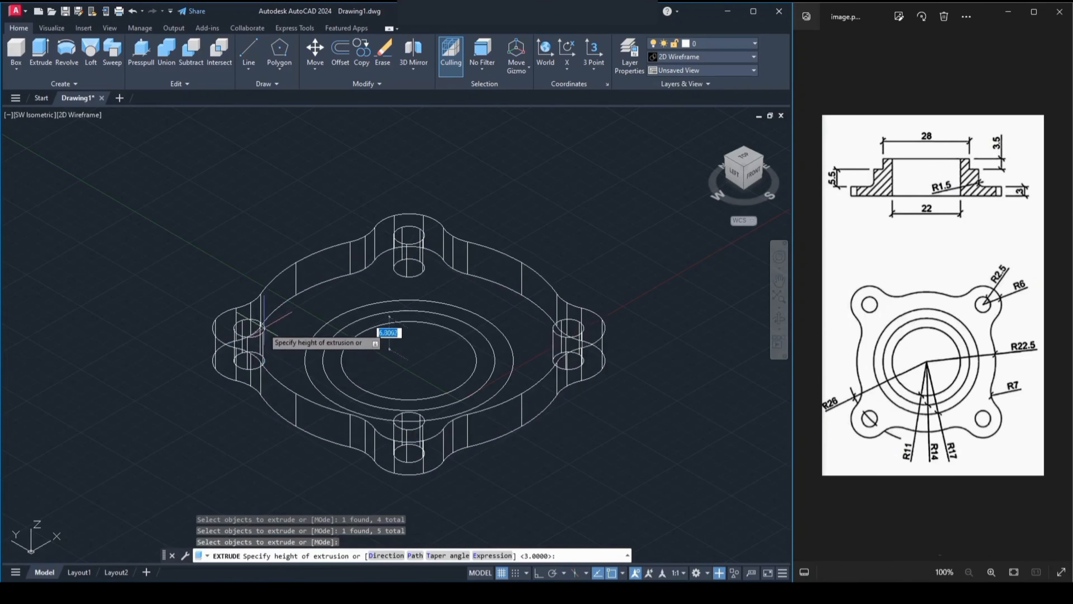
text(3)
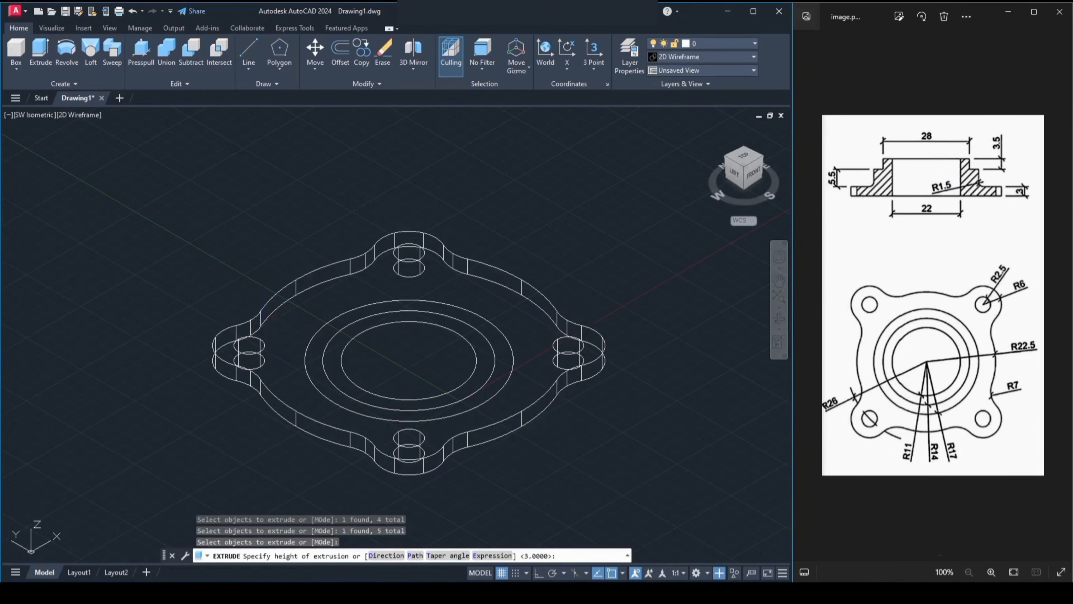
key(Return)
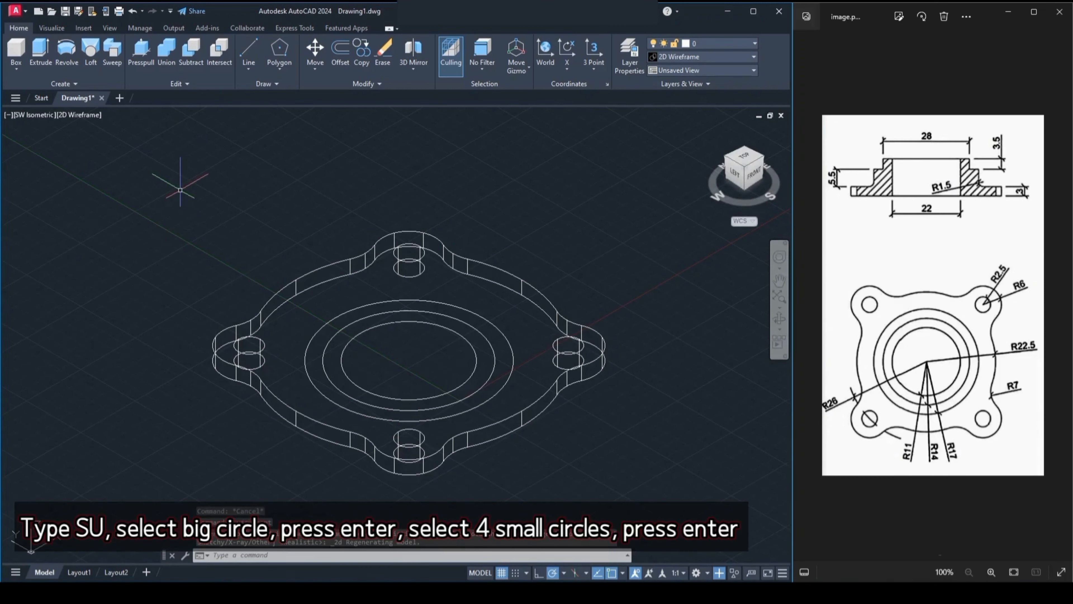
Subtract the four lug hole cylinders from the extruded flange plate
text(su)
key(Return)
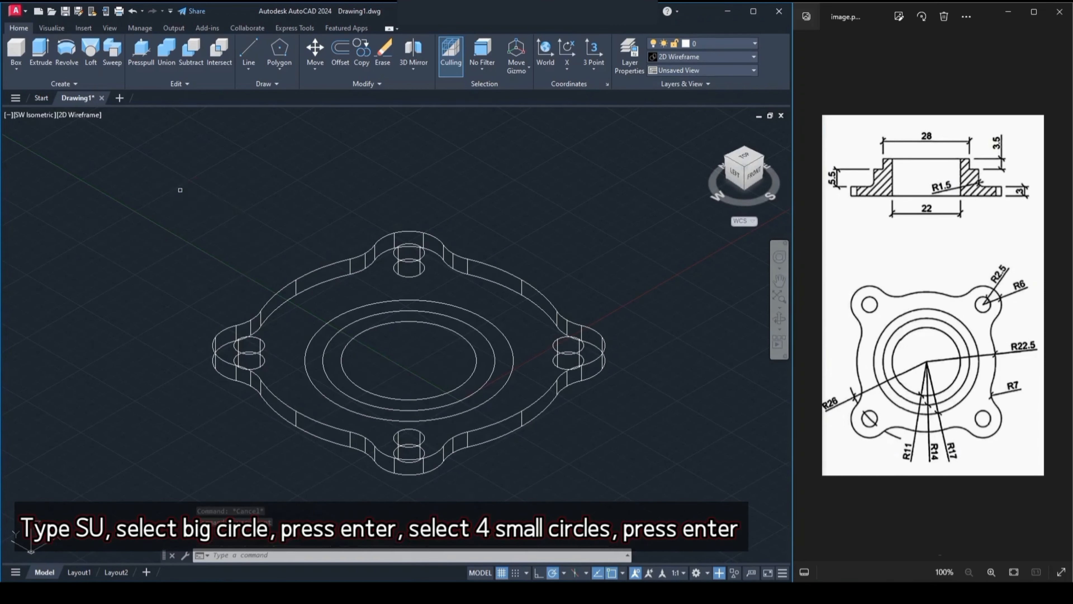
click(310, 268)
key(Return)
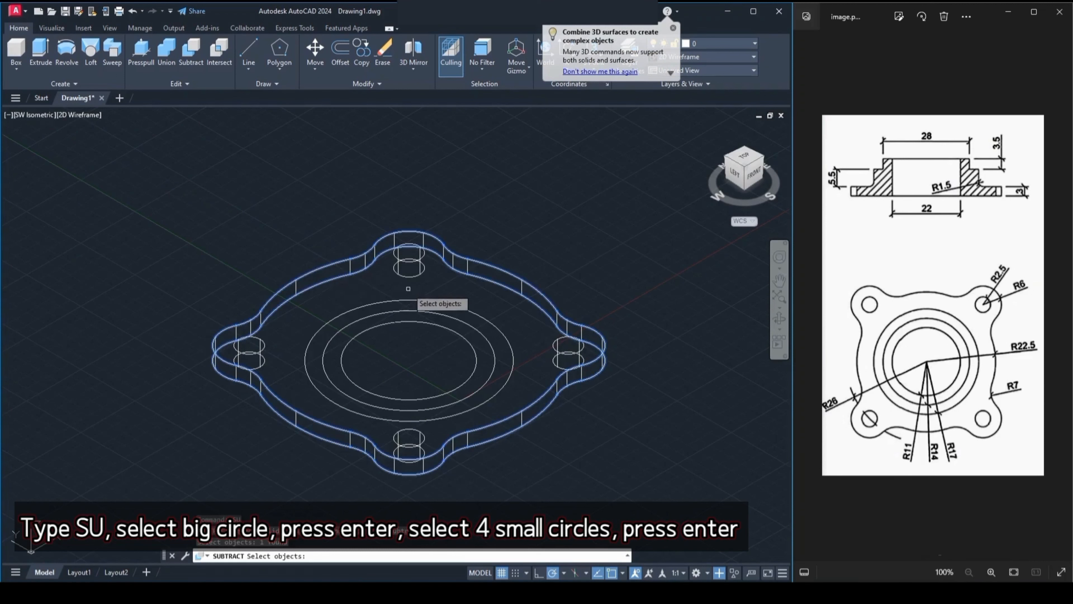
click(420, 275)
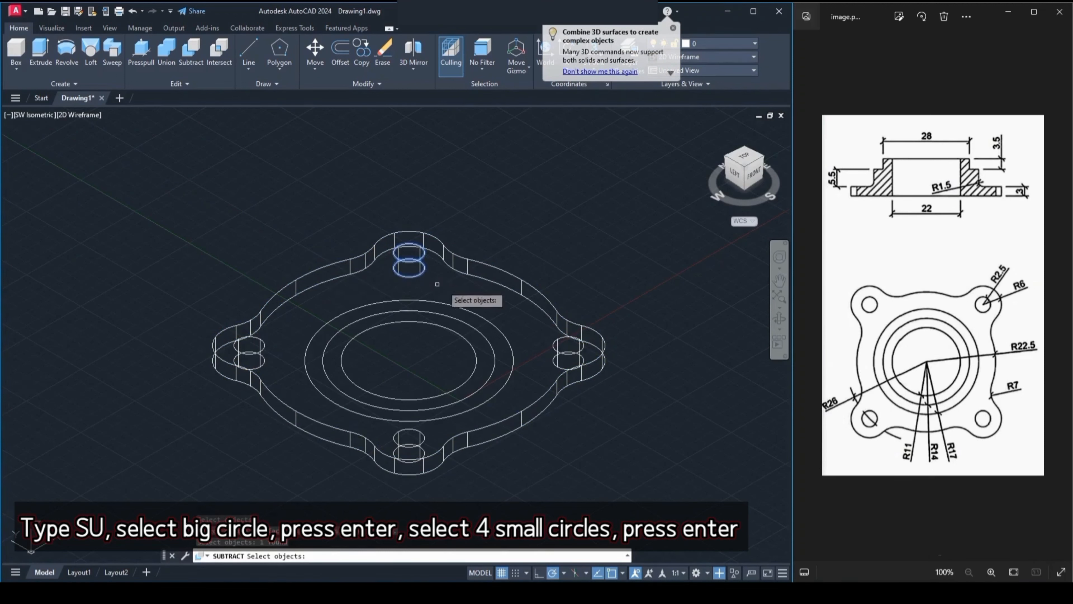
click(559, 339)
click(424, 436)
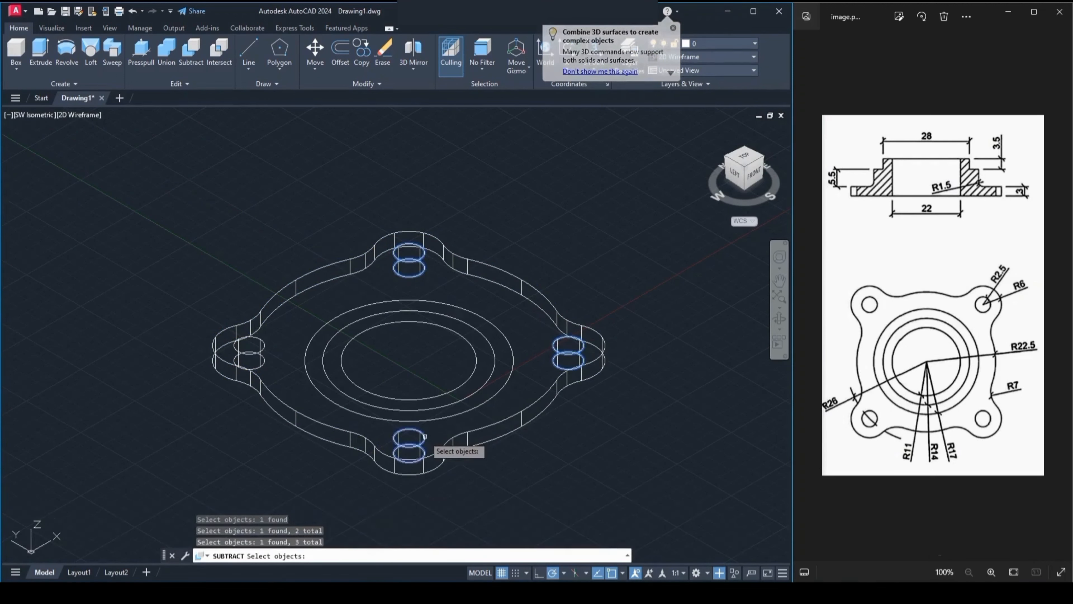
click(258, 352)
key(Return)
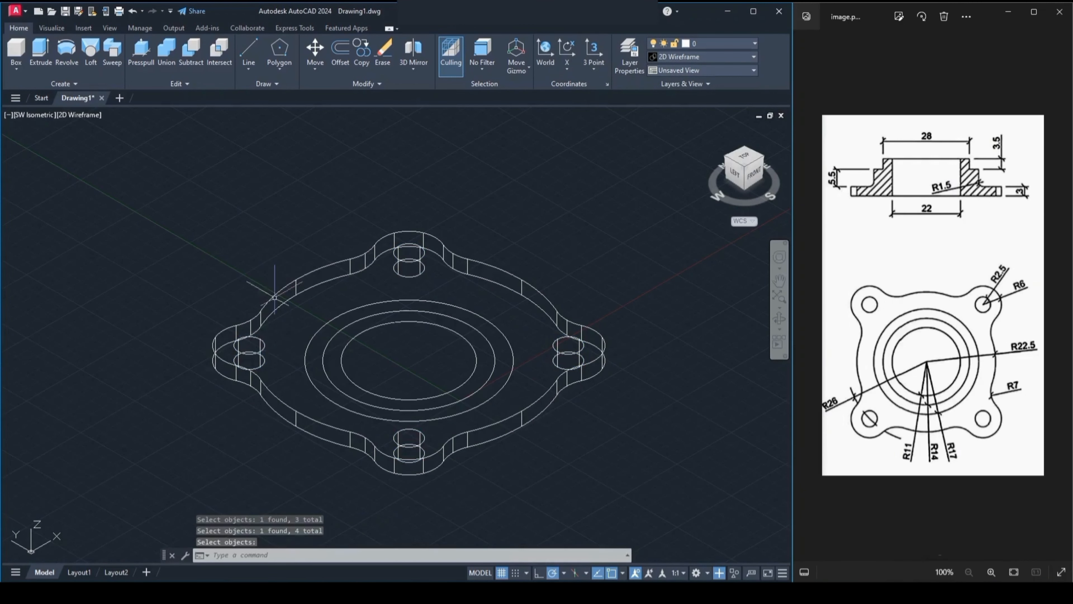
Check the plate's subtracted holes in the Realistic visual style, then restore 2D Wireframe
click(79, 115)
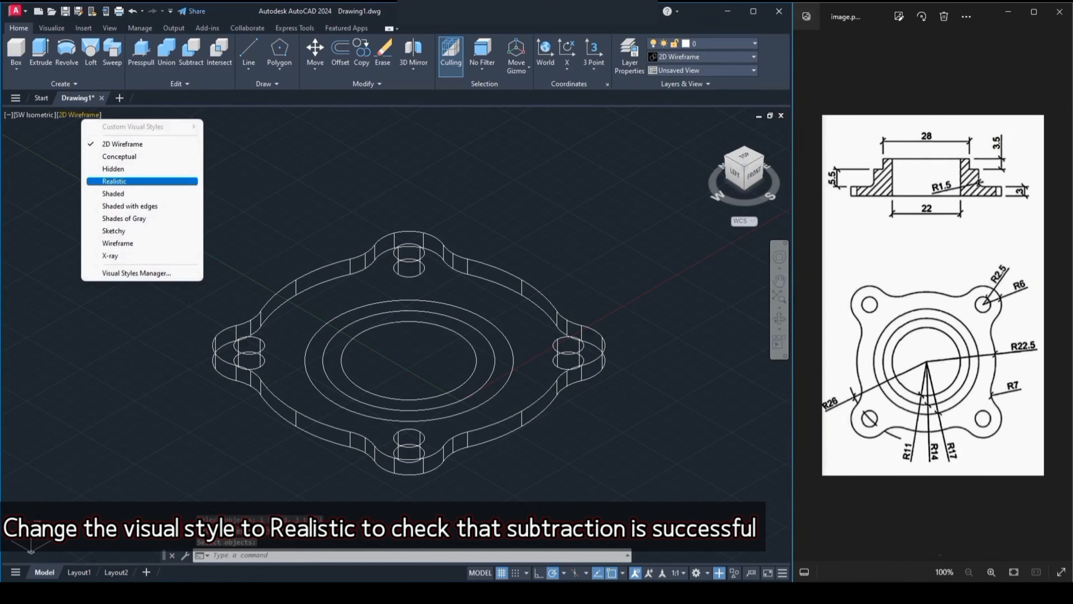
click(138, 181)
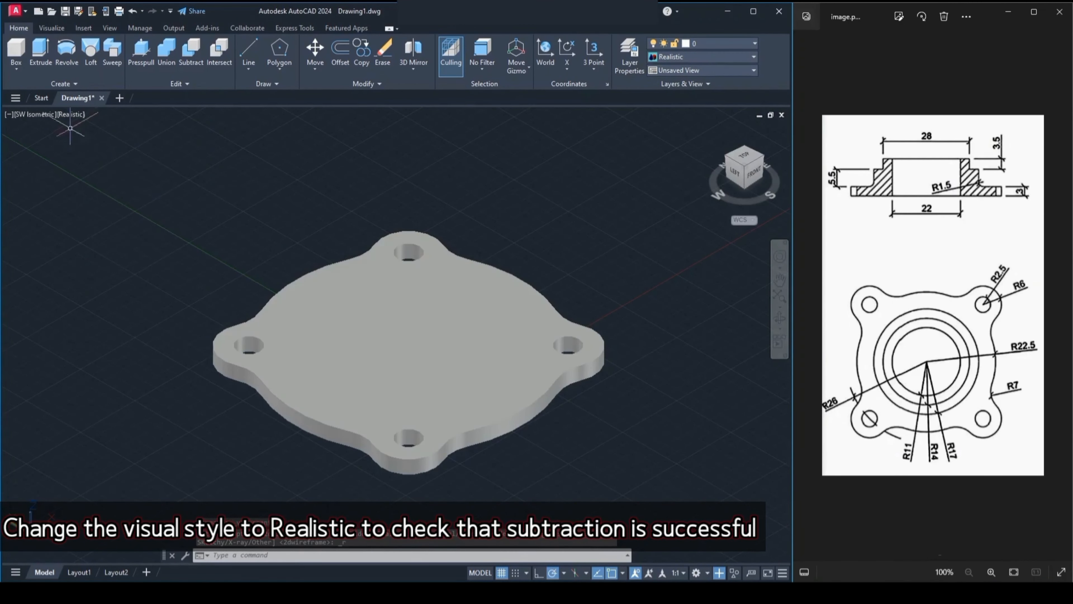
click(71, 114)
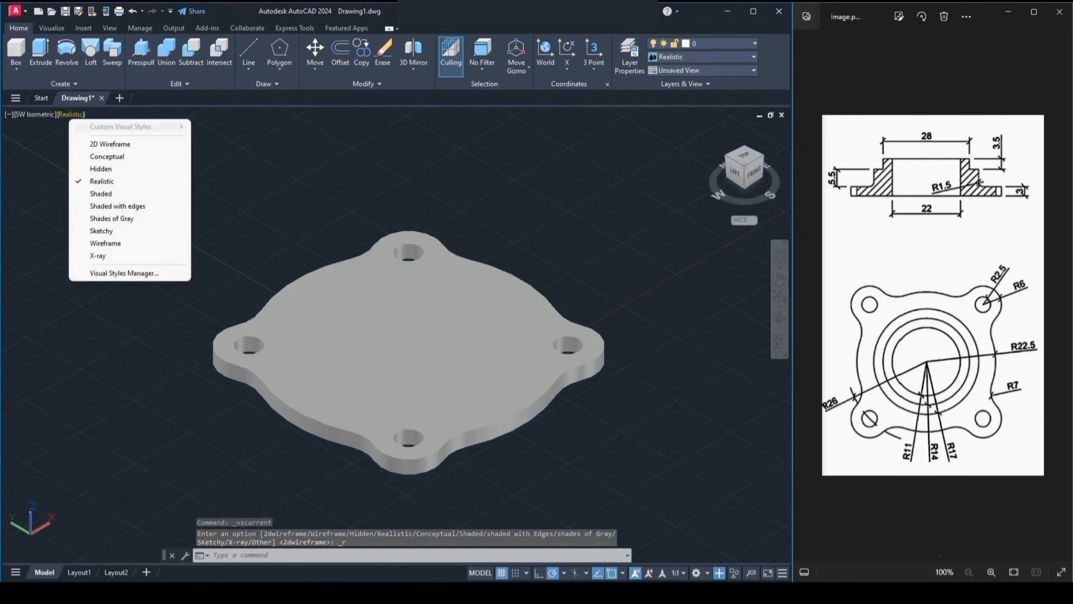
click(97, 144)
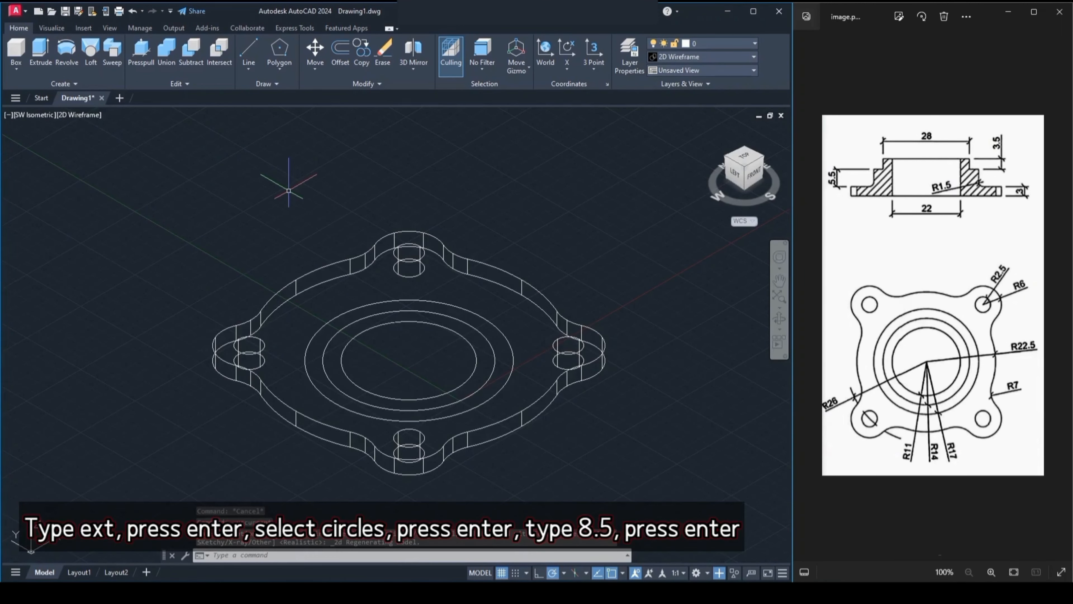
Extrude the radius 17 and radius 14 circles at the flange centre to a height of 8.5
text(ext)
key(Return)
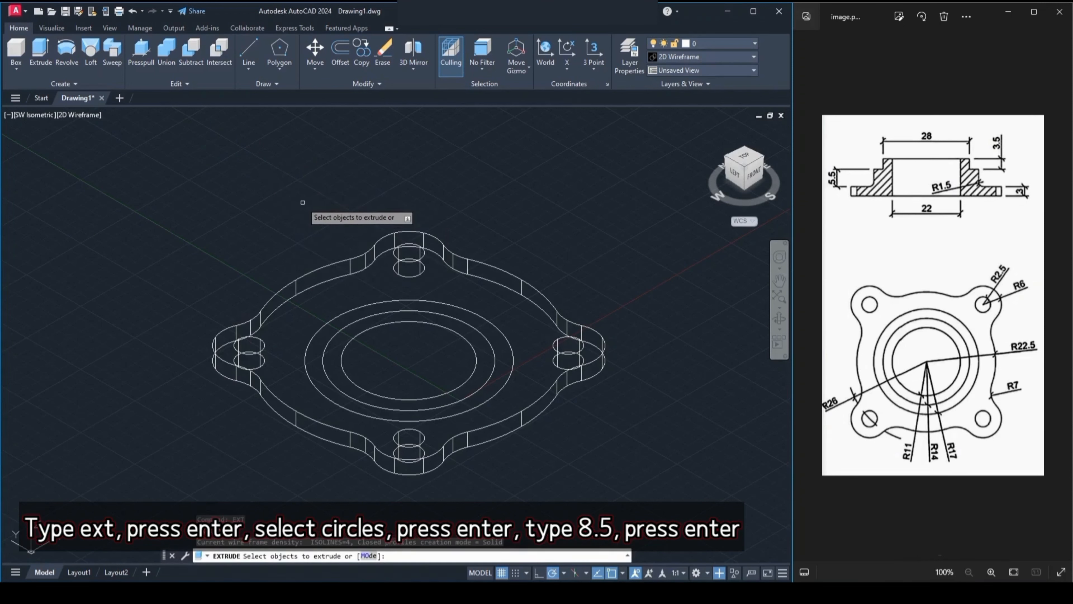
click(342, 313)
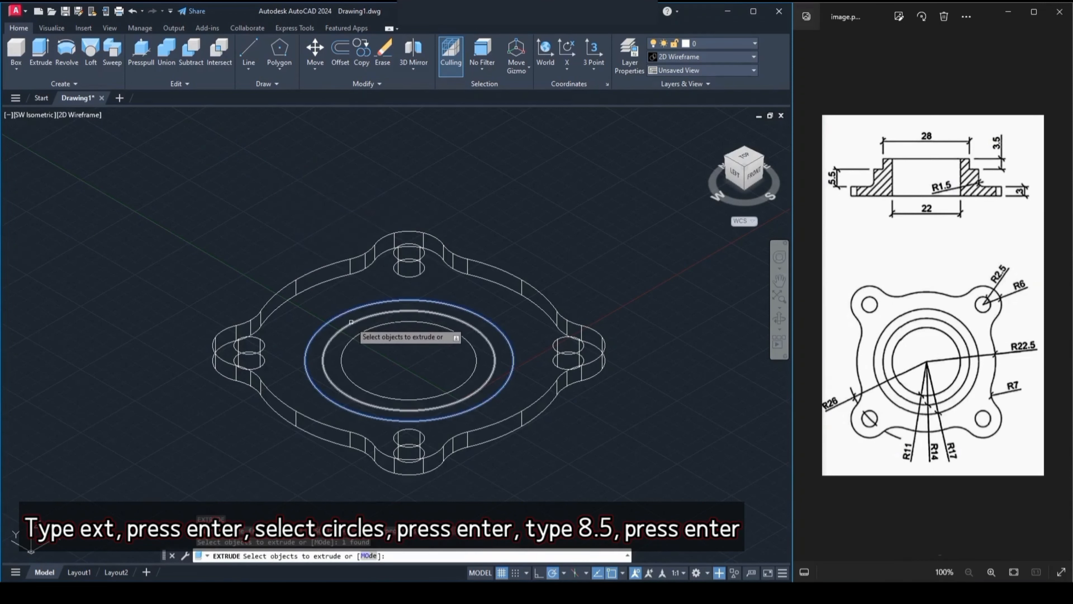
click(351, 322)
key(Return)
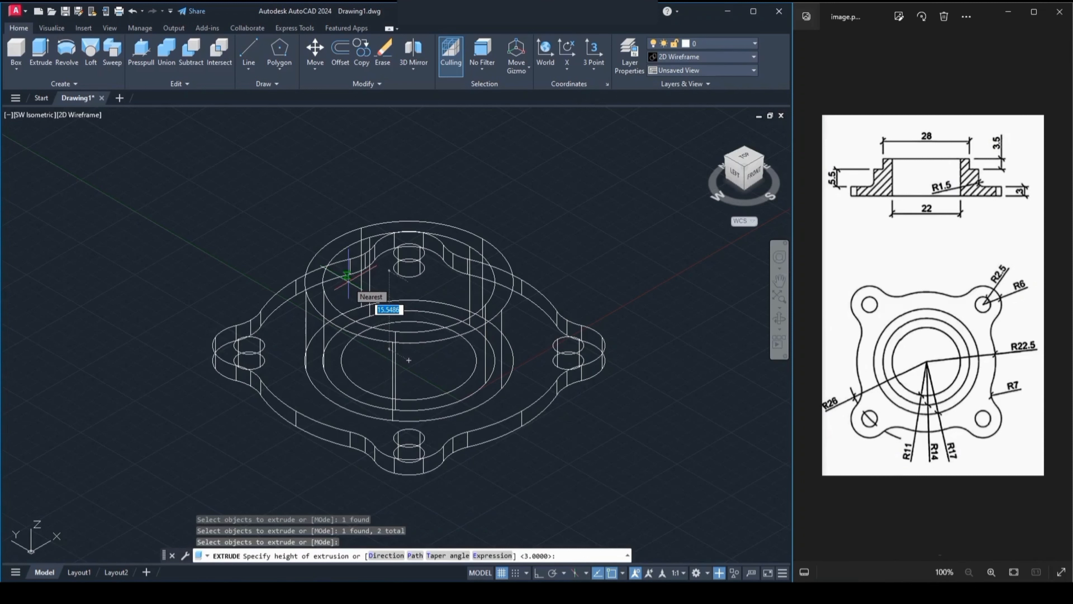
text(8.5)
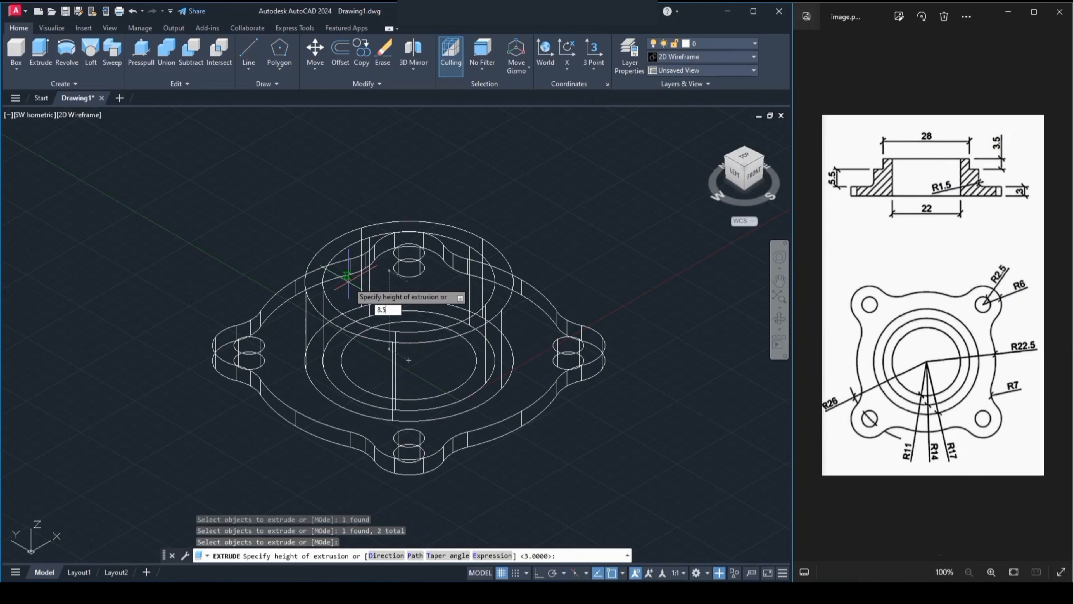
key(Return)
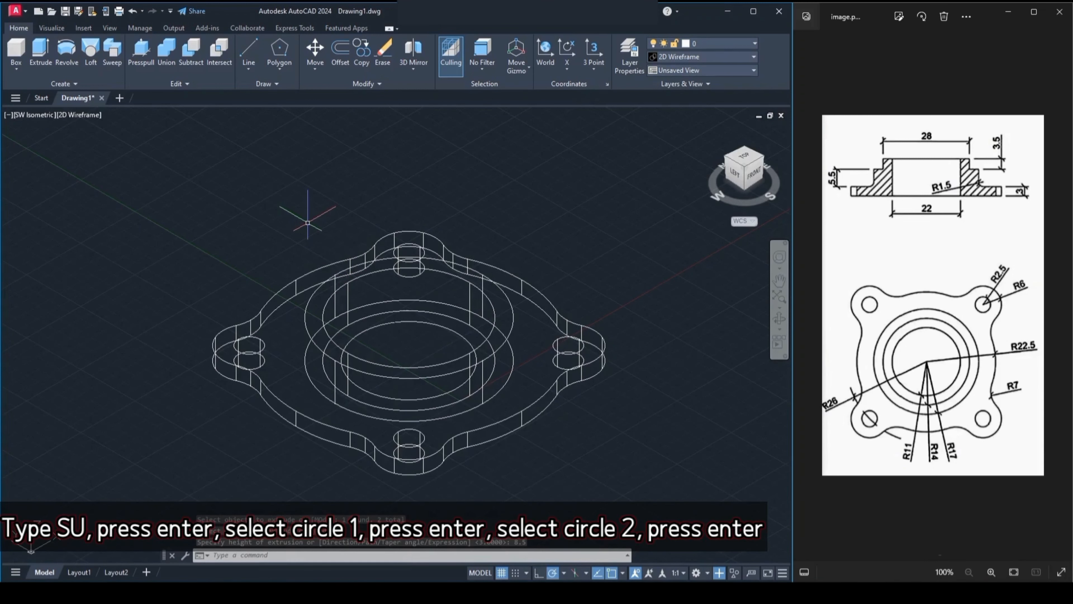
Subtract the inner radius 14 cylinder from the radius 17 cylinder to form the lower boss ring
text(s)
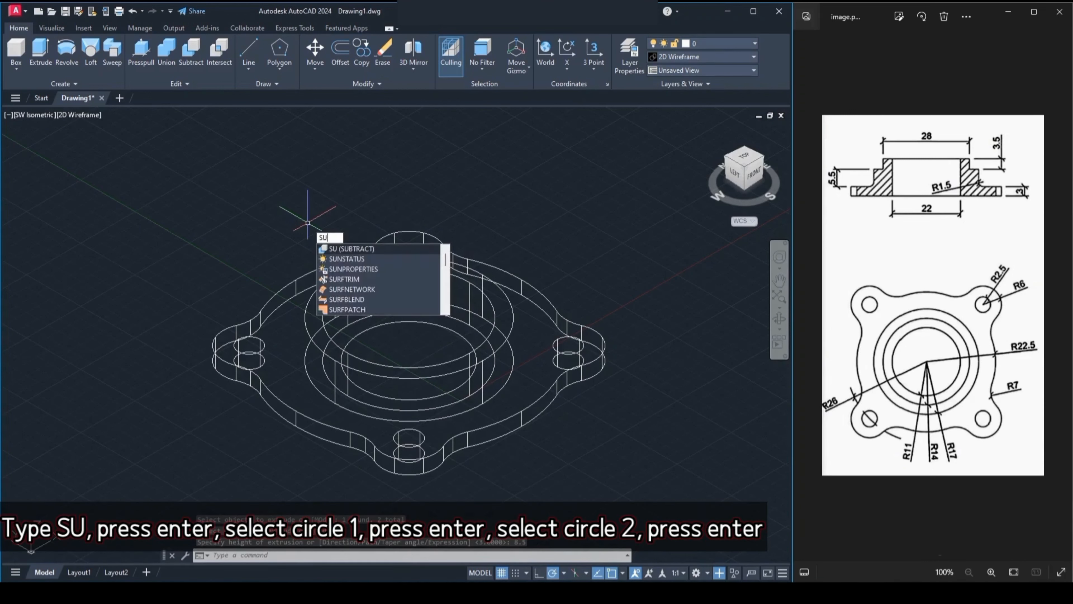
key(Return)
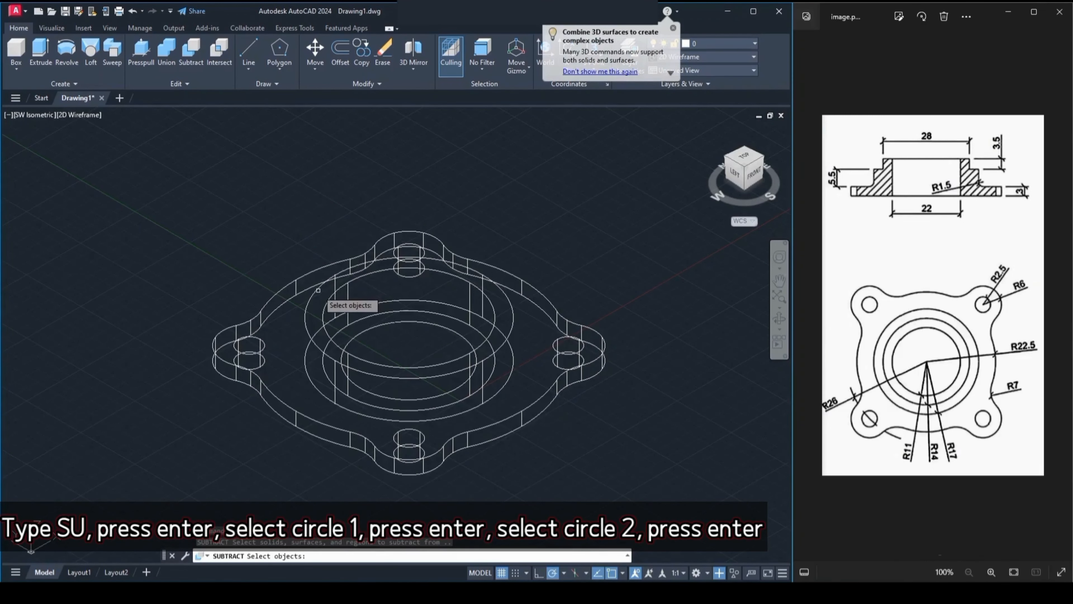
click(317, 290)
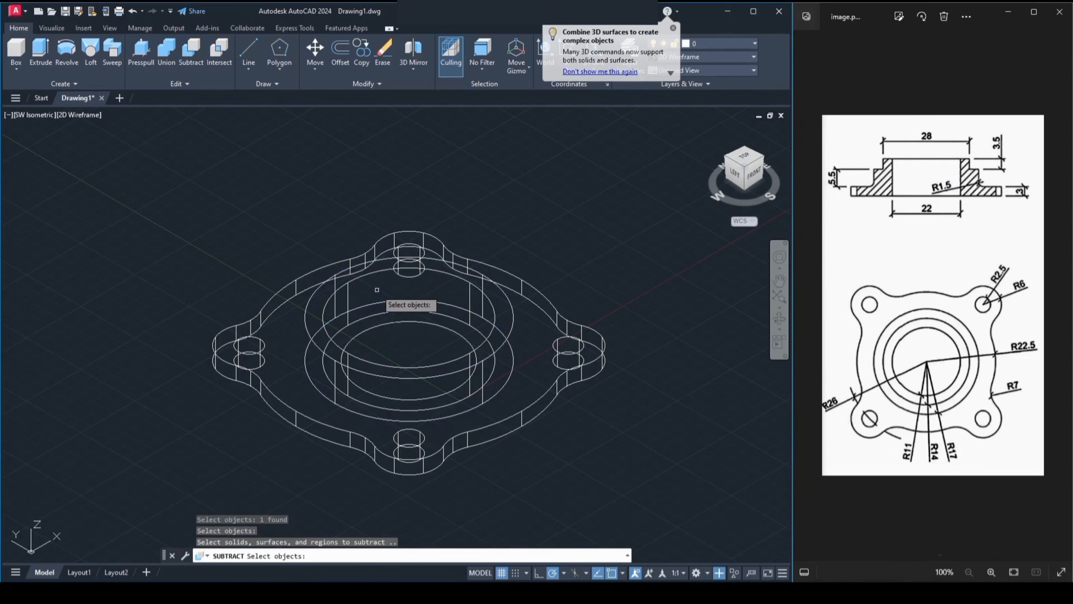
key(Return)
click(369, 274)
key(Return)
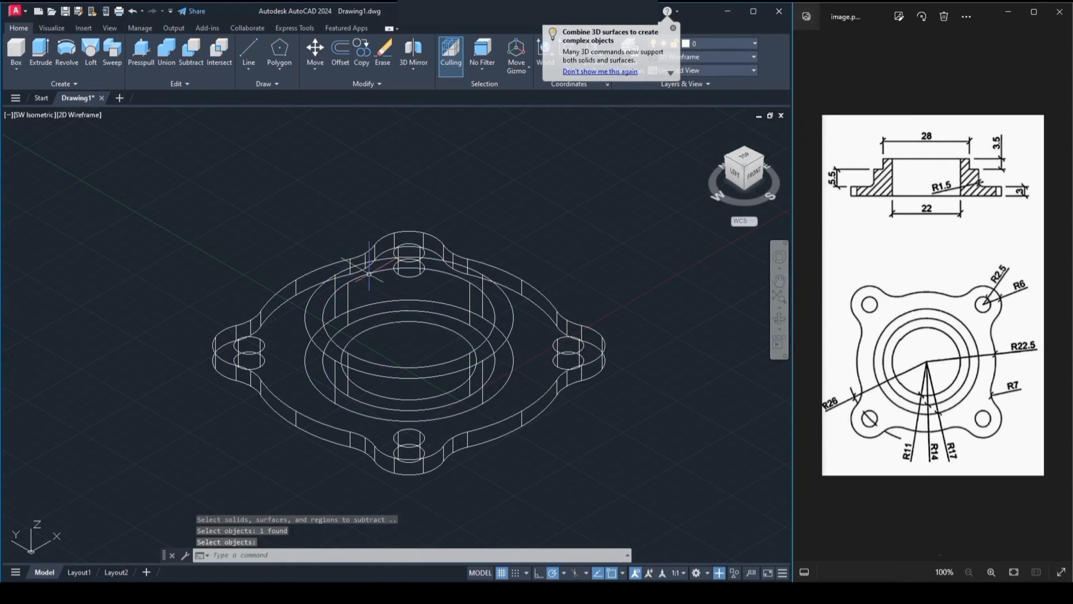
Check the lower boss ring in the Realistic visual style, then restore 2D Wireframe
click(79, 115)
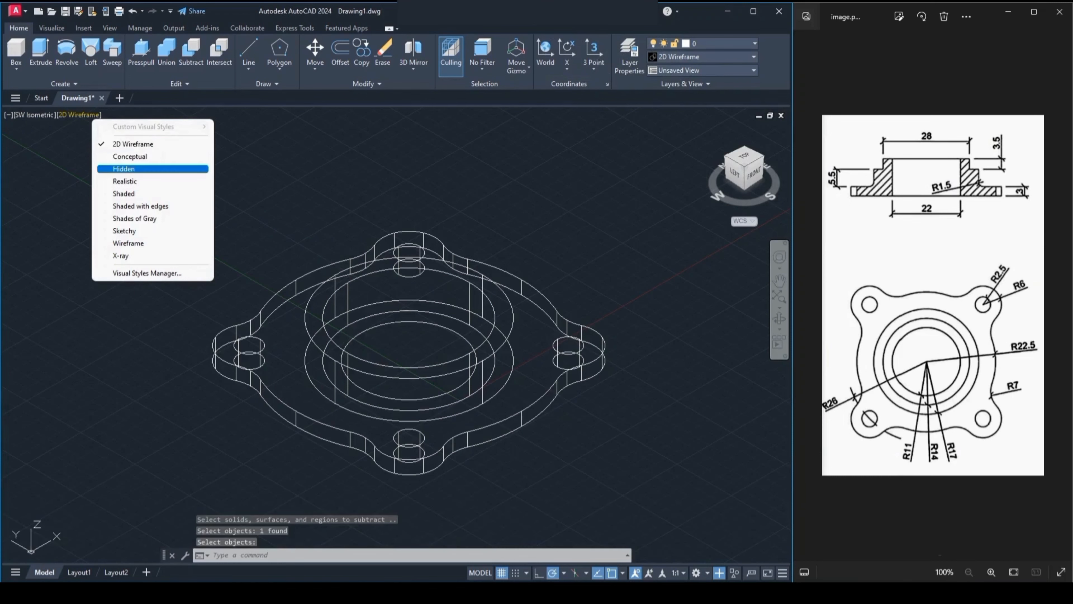
click(127, 181)
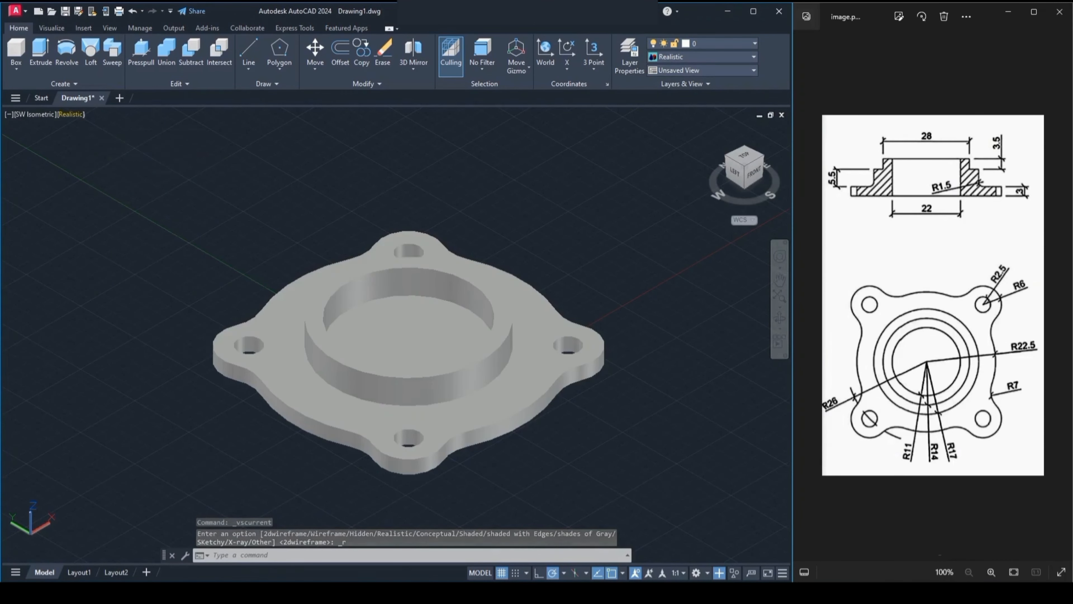
click(70, 114)
click(114, 143)
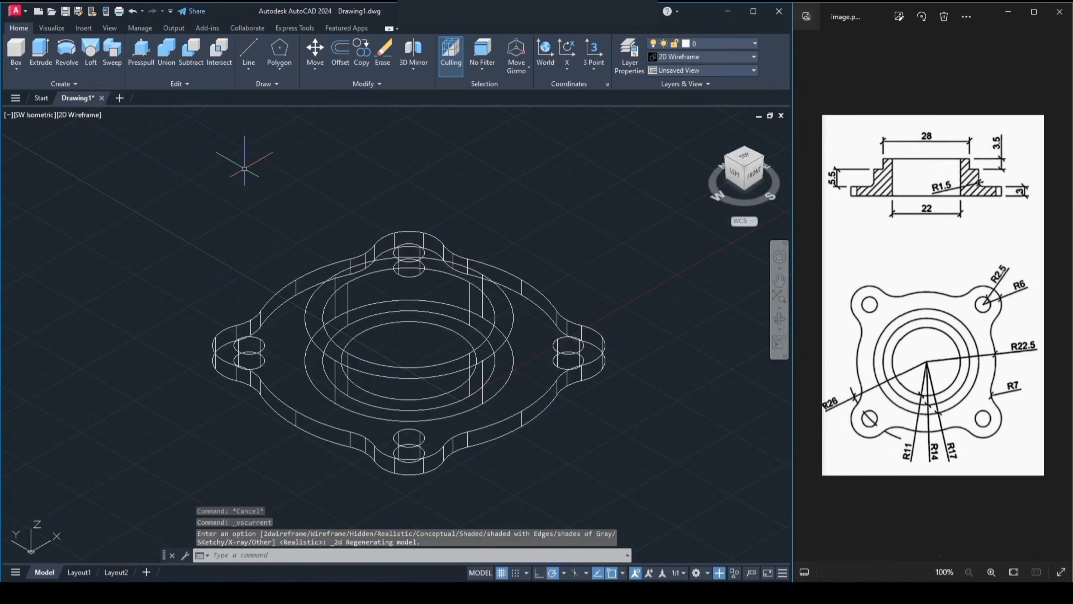
Hide the lower boss ring solid to expose the remaining centre circles
click(308, 314)
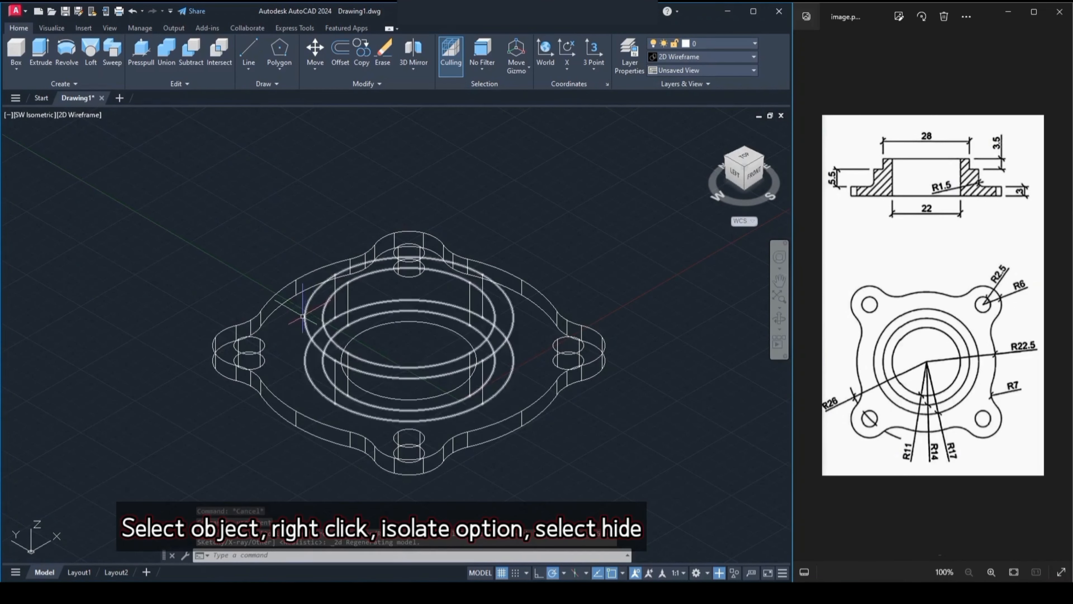
right_click(306, 316)
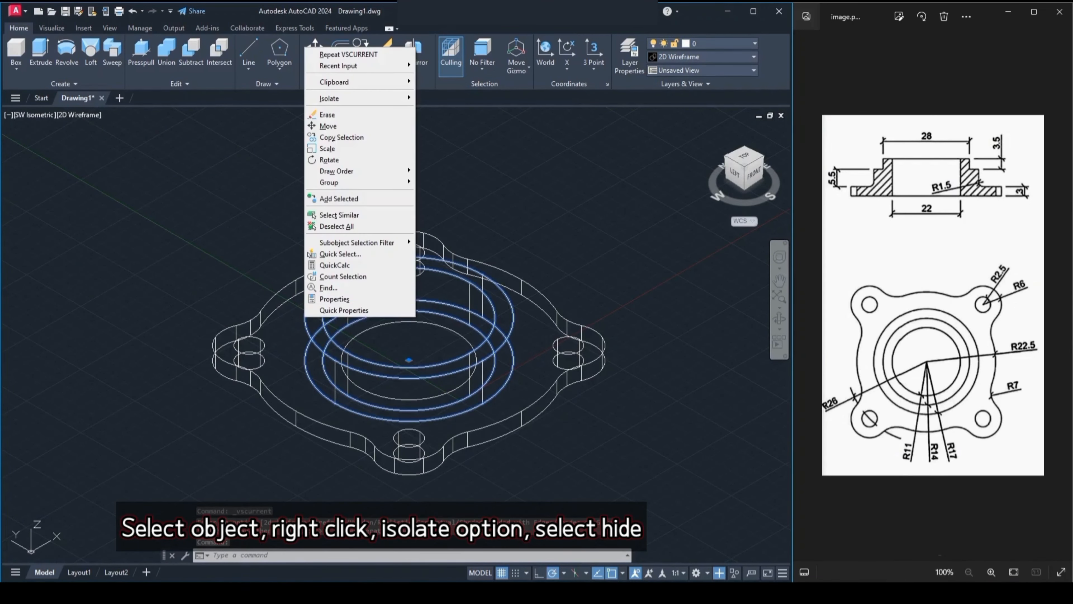
mouse_move(380, 99)
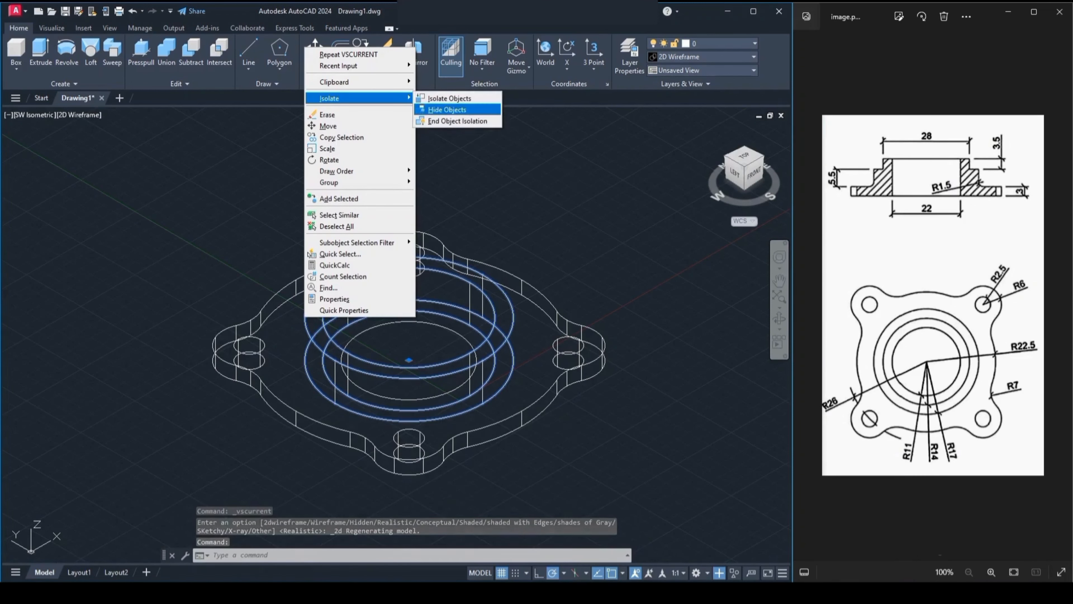
click(460, 110)
Extrude the two remaining centre circles, radius 14 and radius 11, to a height of 12
text(ext)
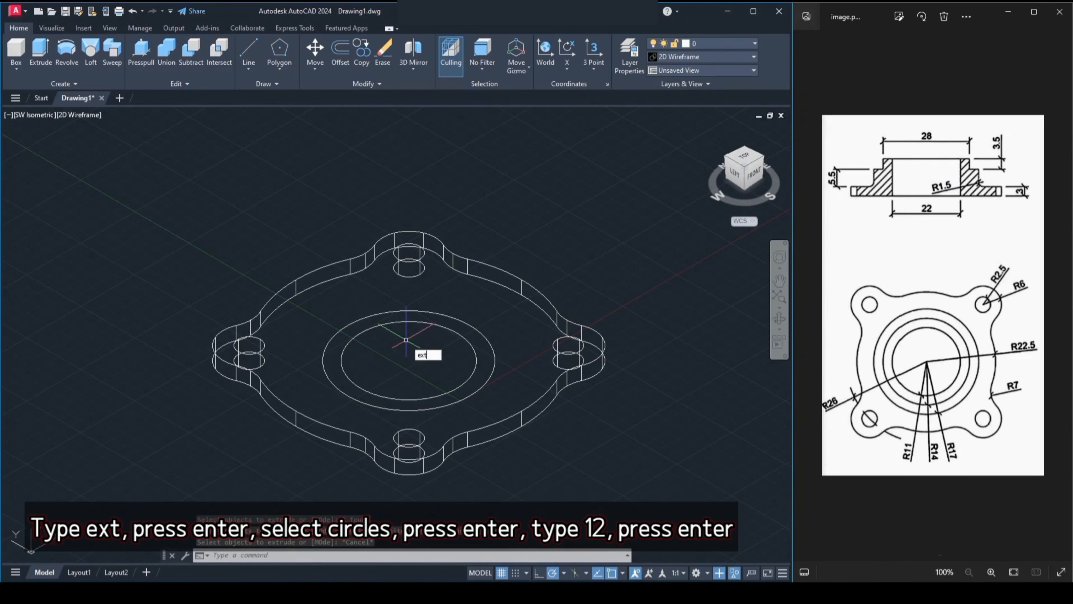
key(Return)
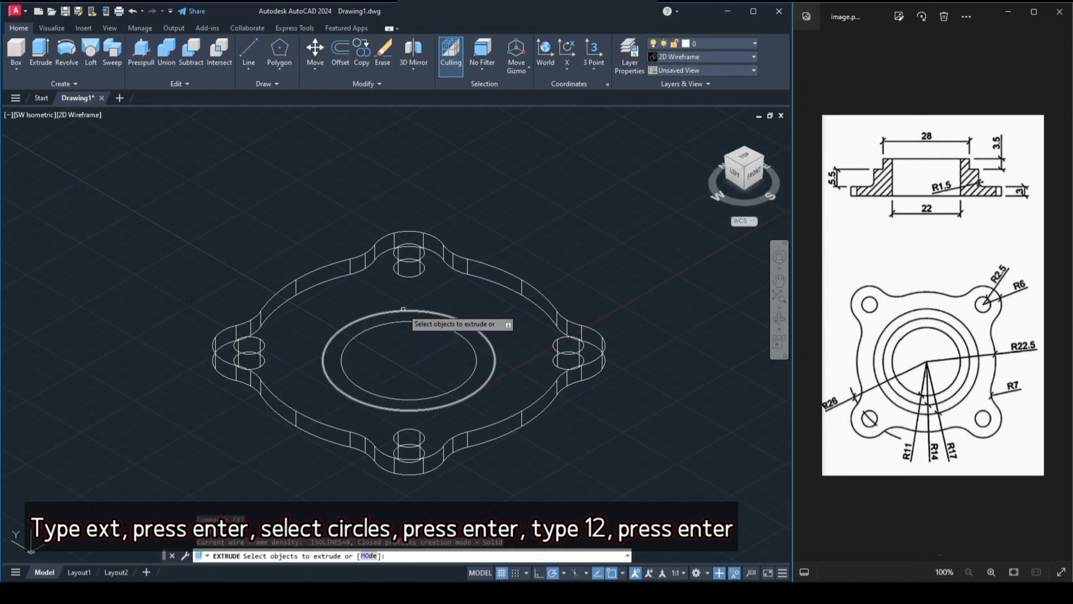
click(403, 309)
click(403, 321)
key(Return)
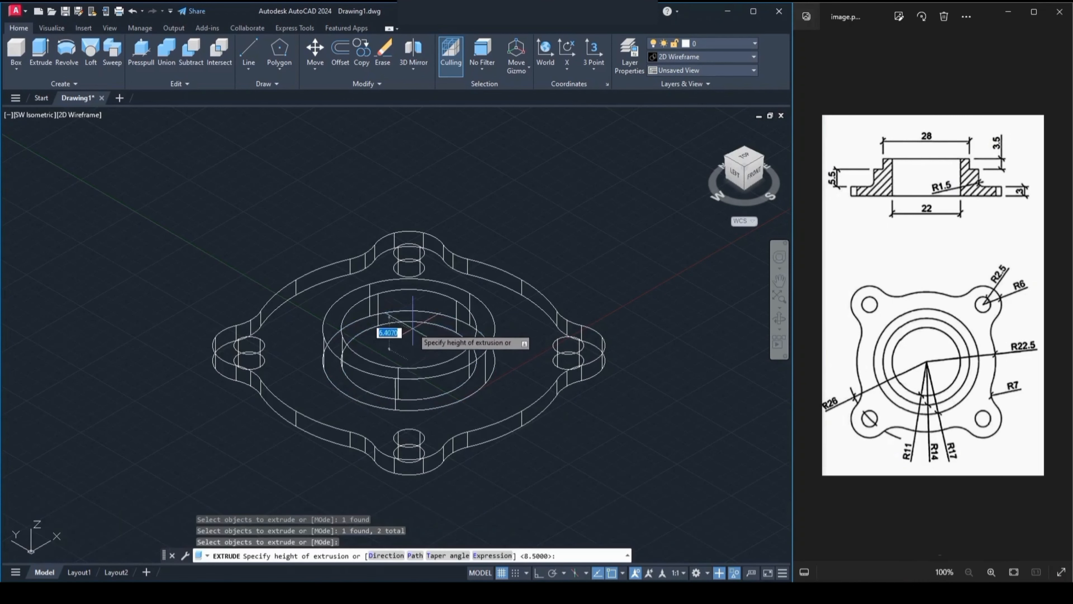
text(12)
key(Return)
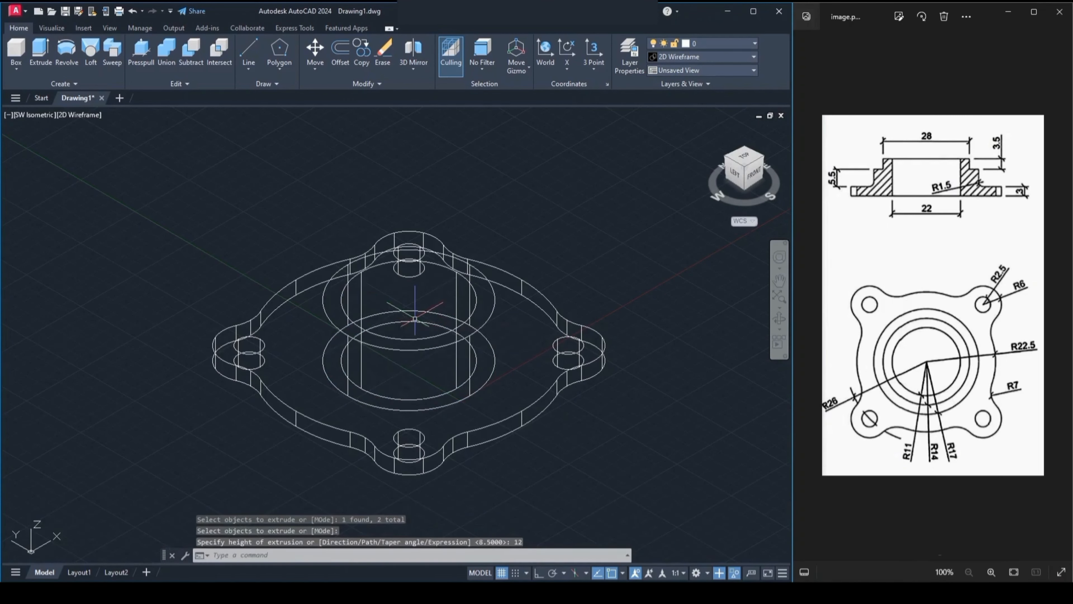
key(Escape)
Subtract the inner radius 11 cylinder from the radius 14 cylinder to form the taller boss ring
text(su)
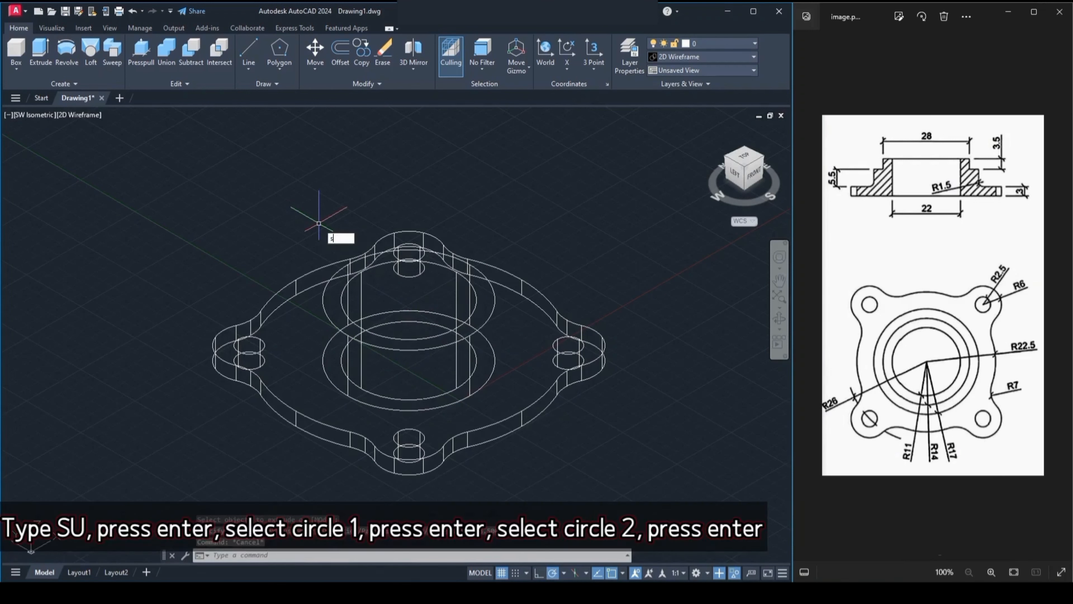
key(Return)
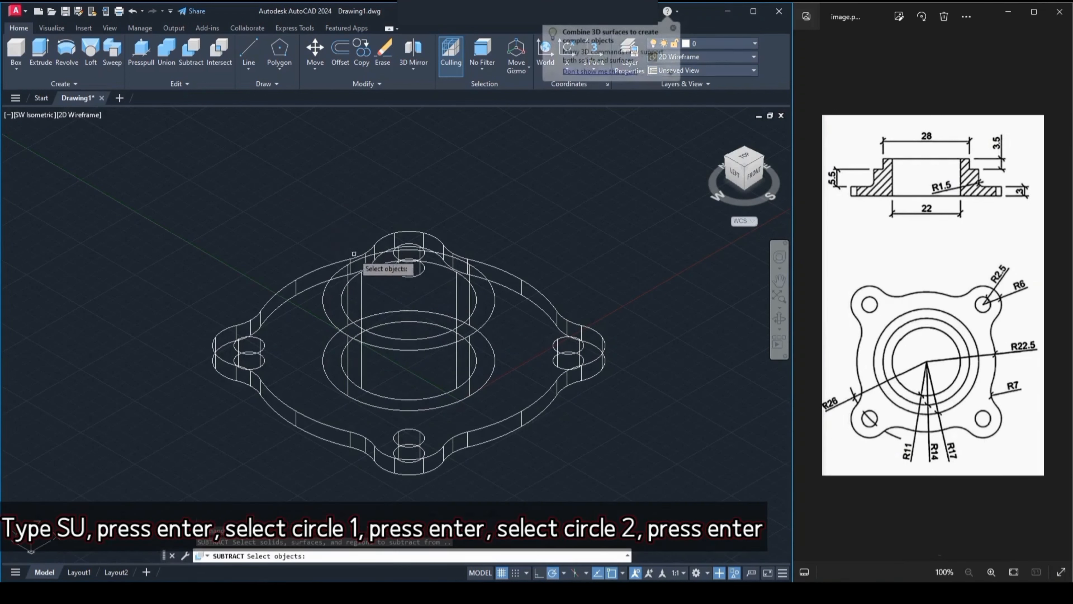
click(327, 286)
key(Return)
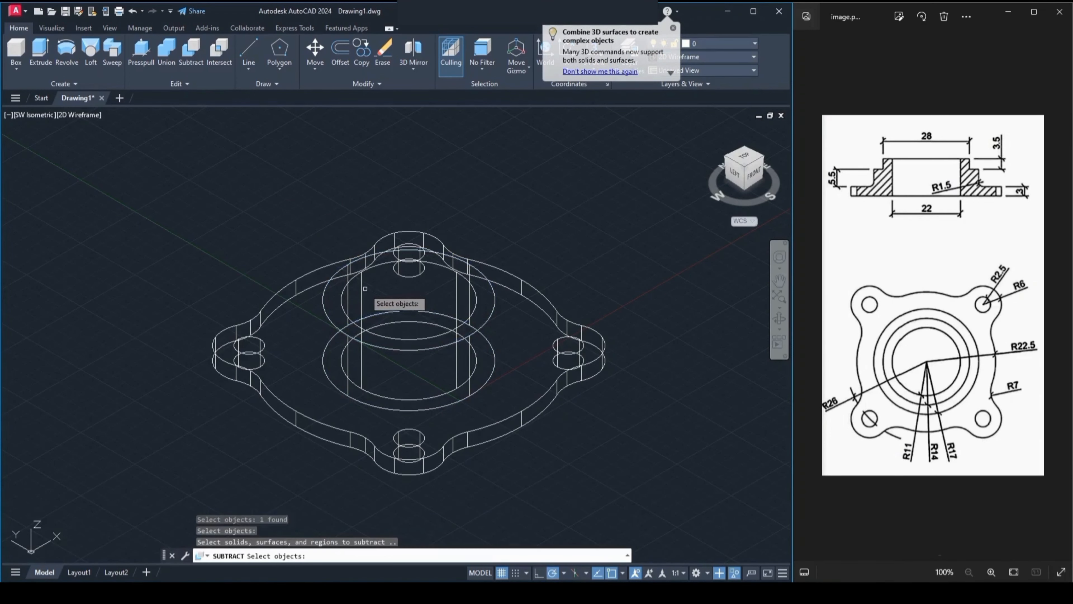
click(340, 299)
key(Return)
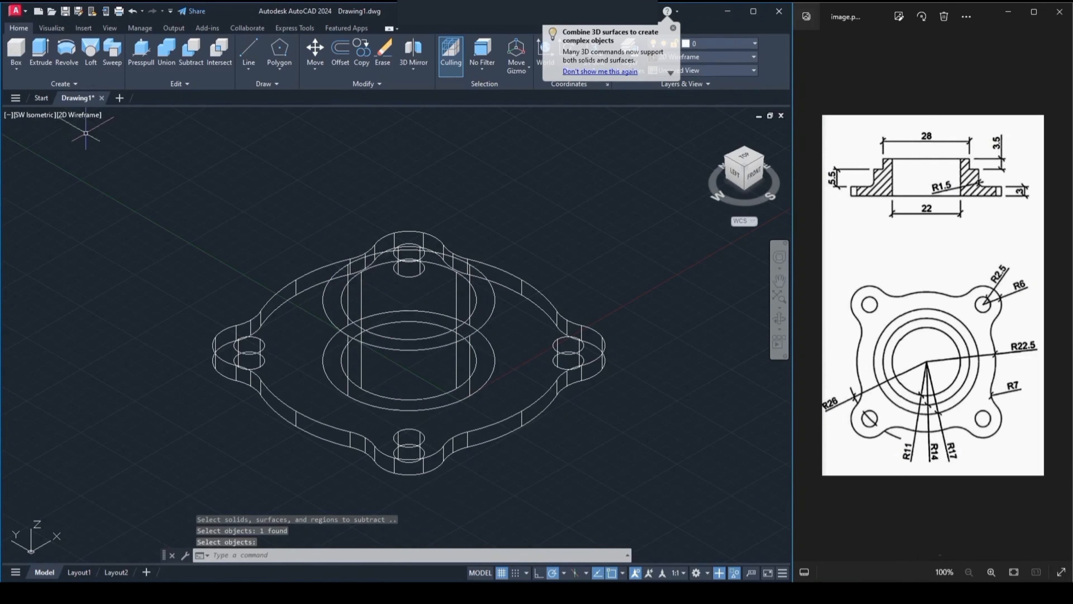
Switch to the Realistic visual style and end object isolation to bring back the hidden boss ring
click(79, 115)
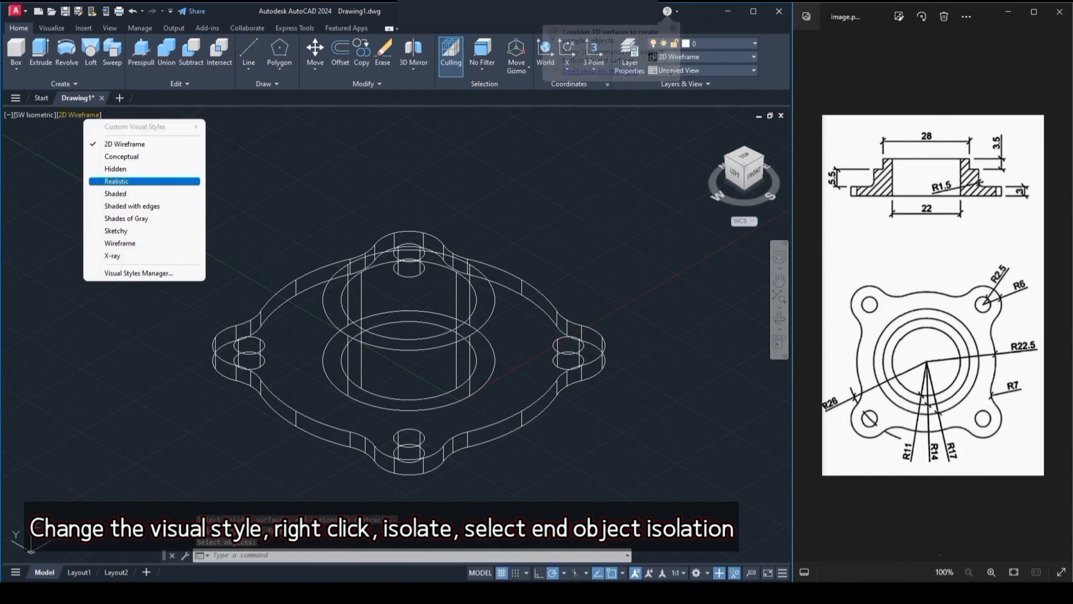
click(117, 181)
right_click(165, 186)
mouse_move(189, 237)
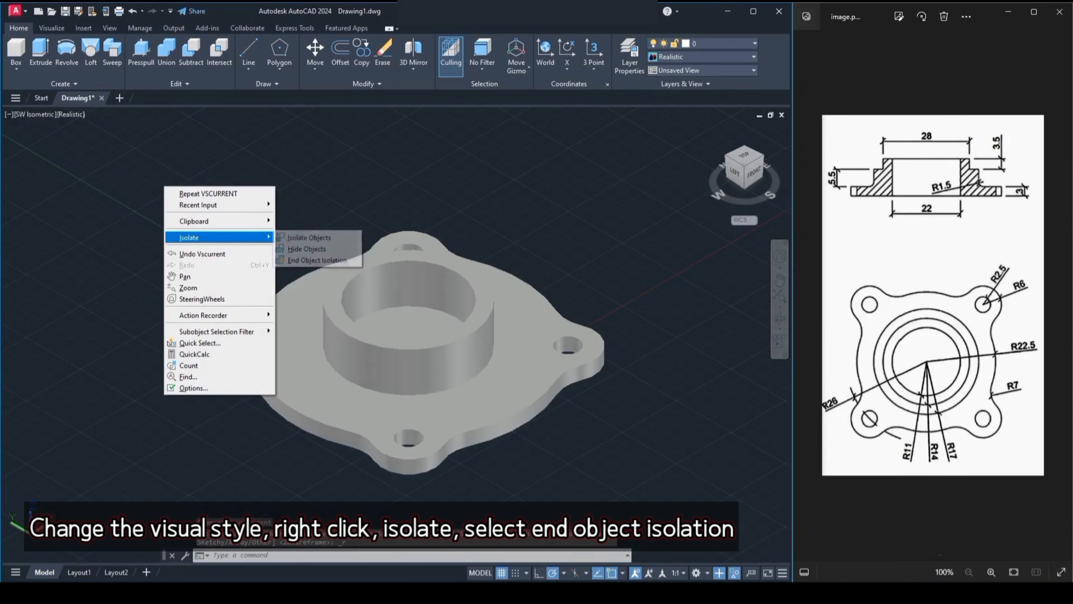
click(314, 259)
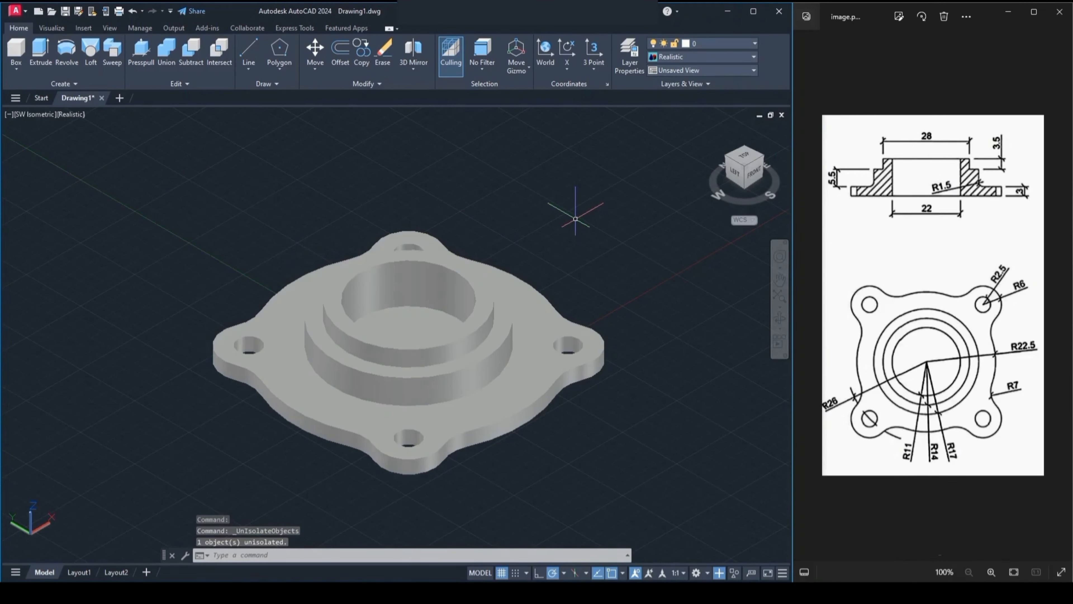
Union the base plate and both boss rings into one solid
text(uni)
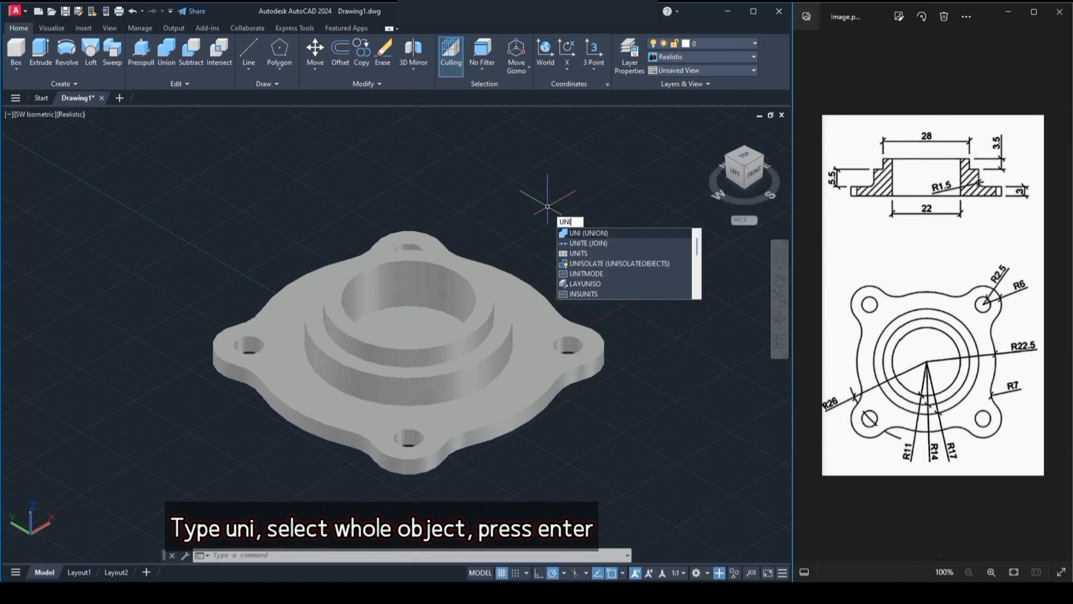
key(Return)
click(622, 164)
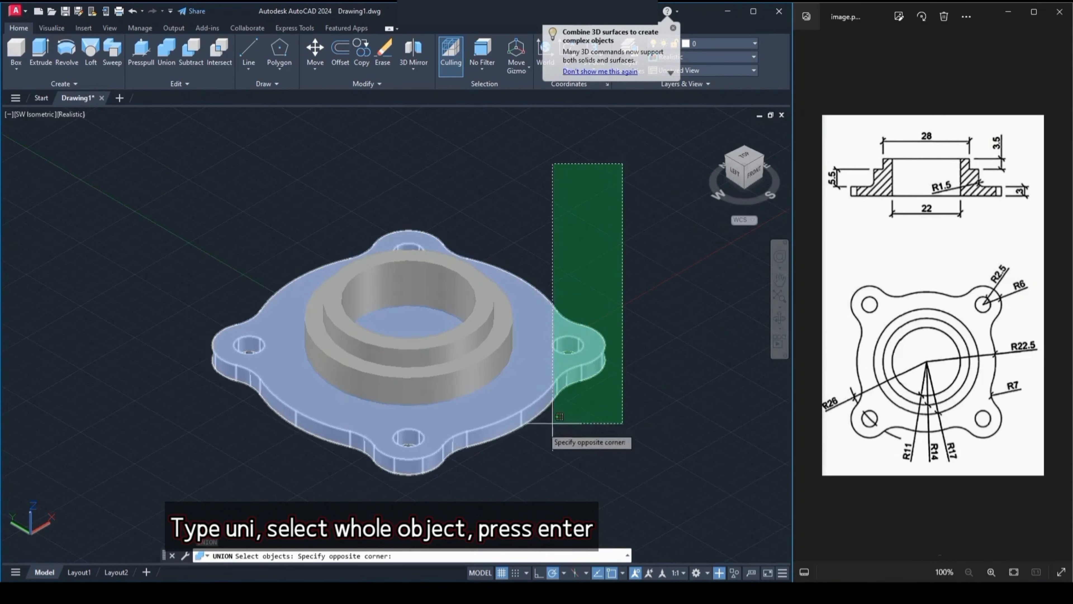
click(174, 510)
key(Return)
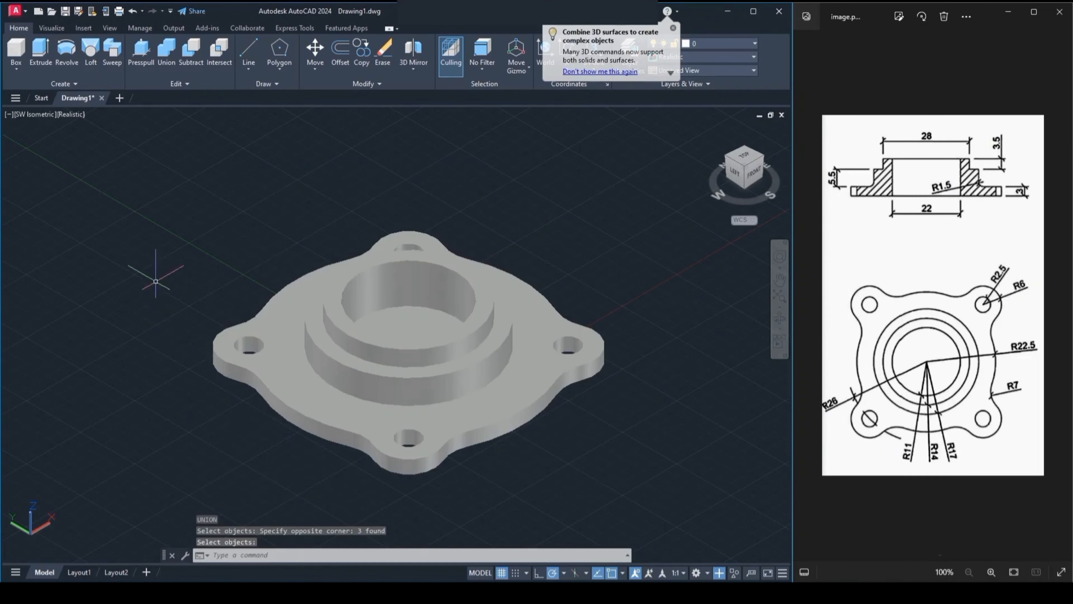
Presspull the circular area inside the boss down through the base plate to open the central bore
text(pr)
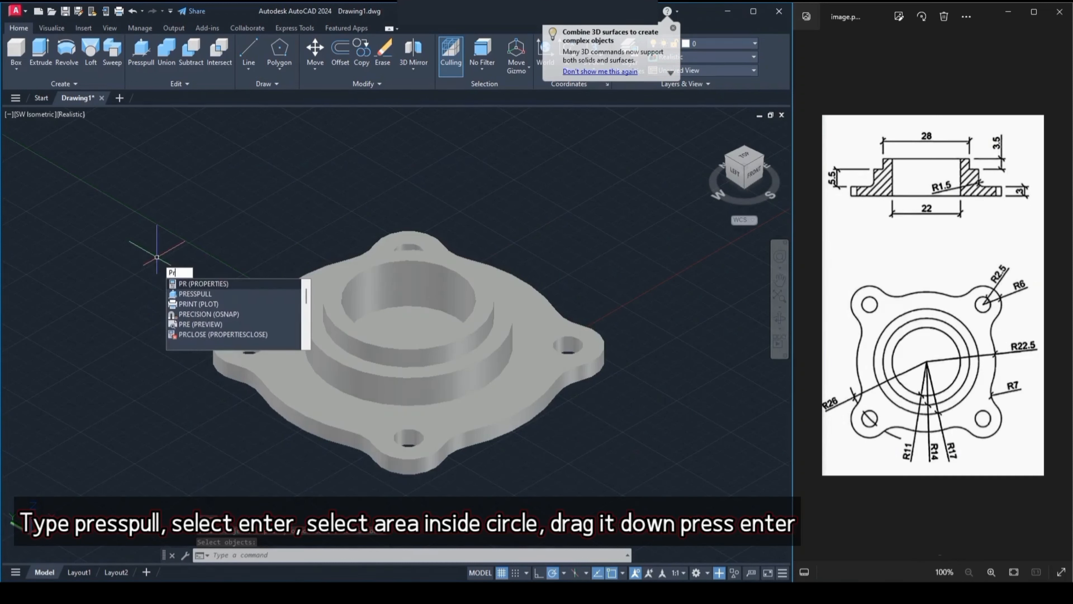
key(Return)
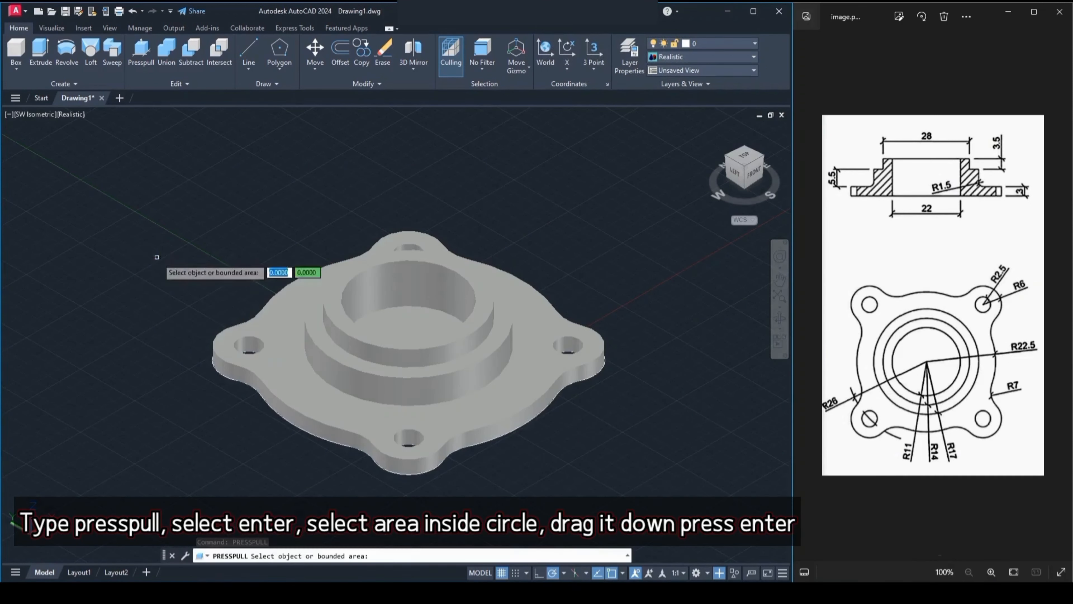
click(404, 317)
click(516, 465)
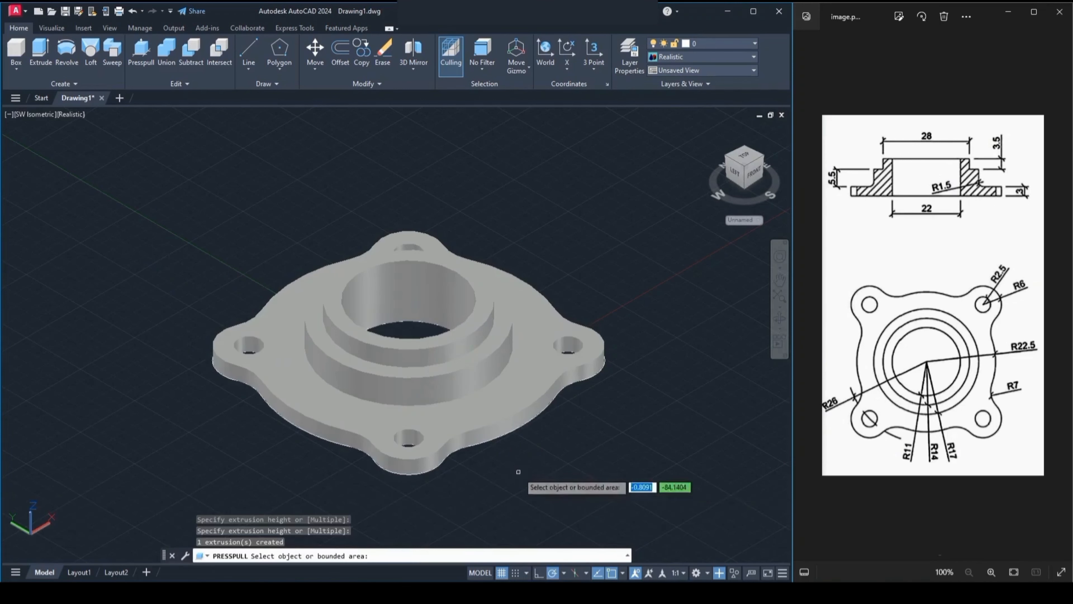
key(Return)
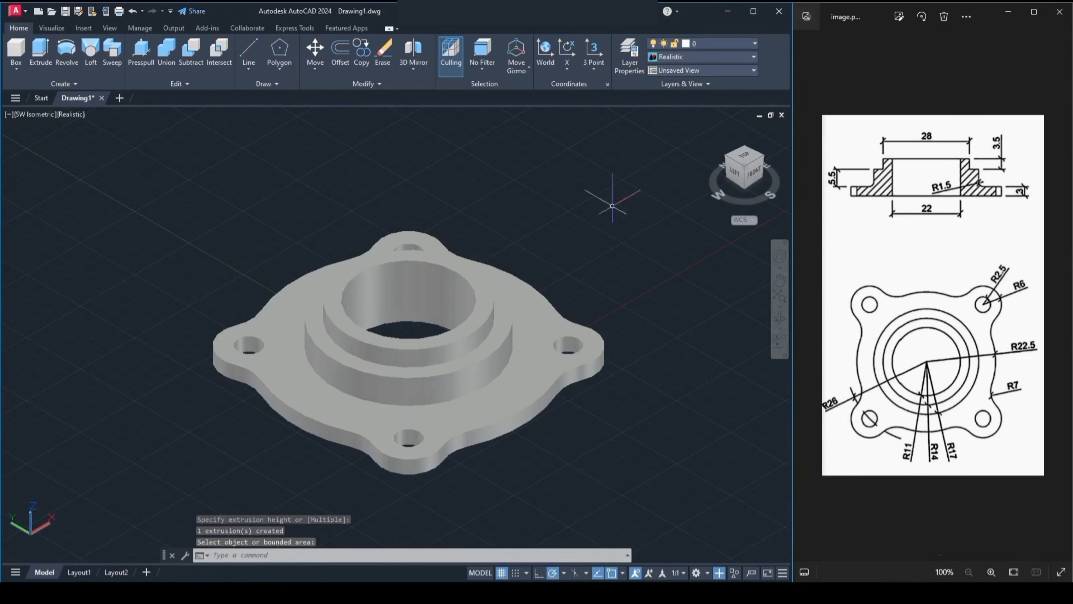
Fillet the circular edge where the wider boss ring meets the base plate with a radius of 1.5
shift+middle_drag(613, 206, 573, 404)
text(F)
key(Return)
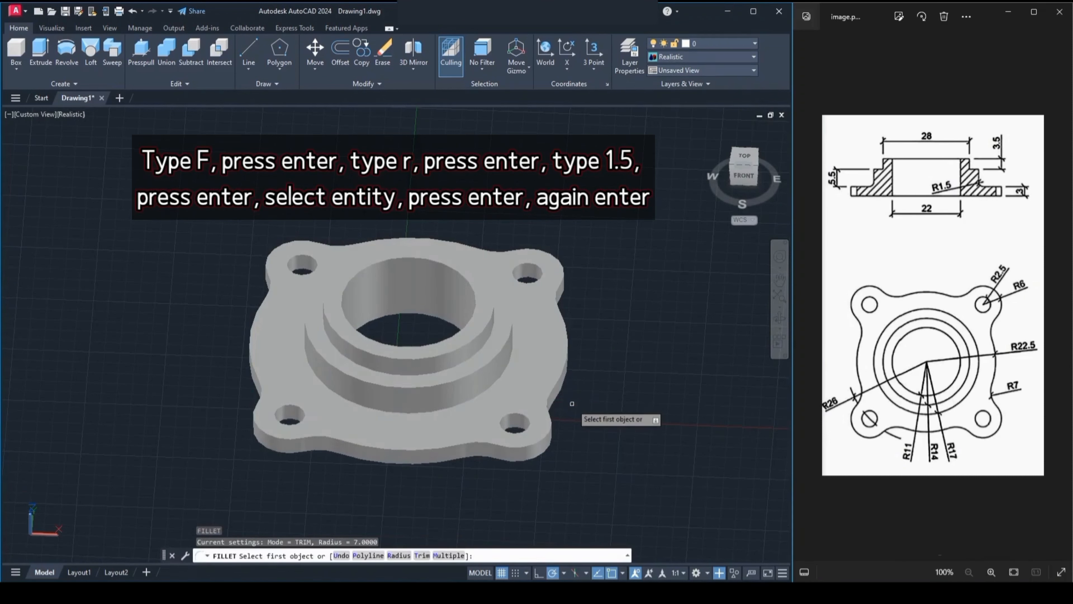
key(Return)
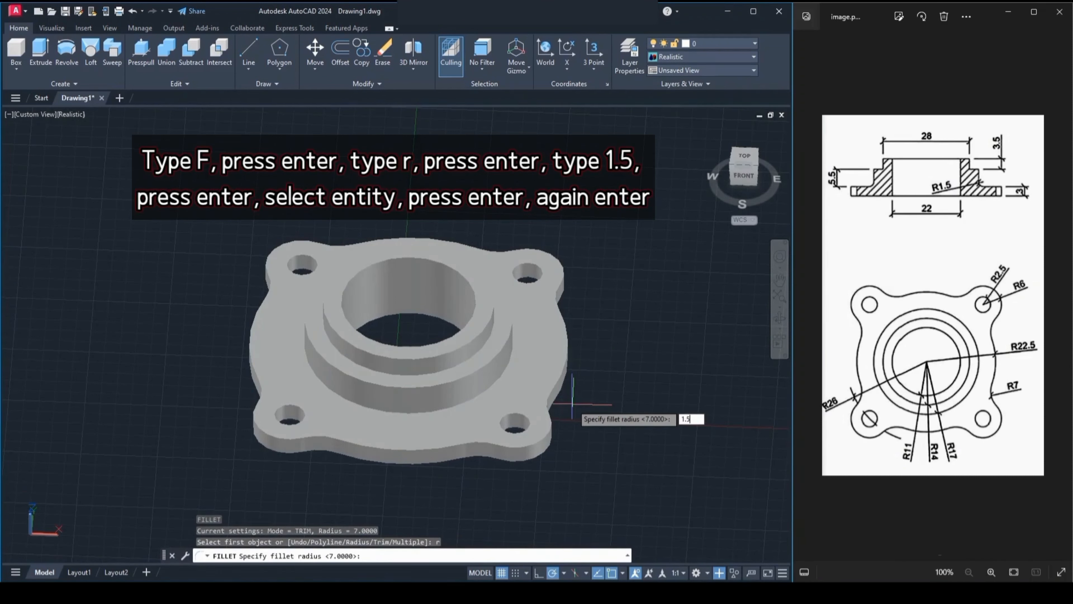
key(Return)
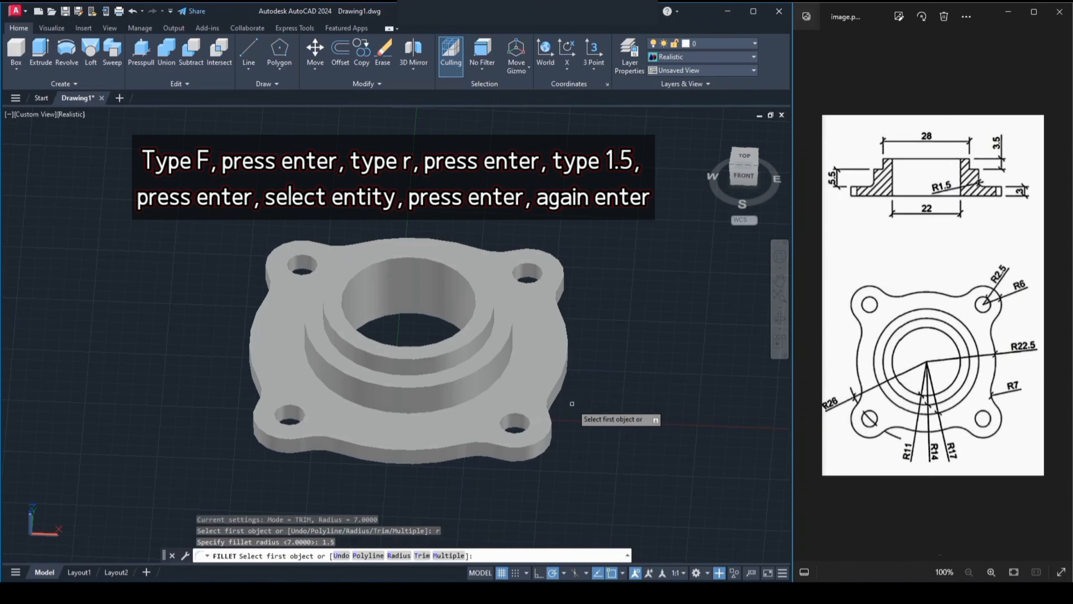
click(476, 395)
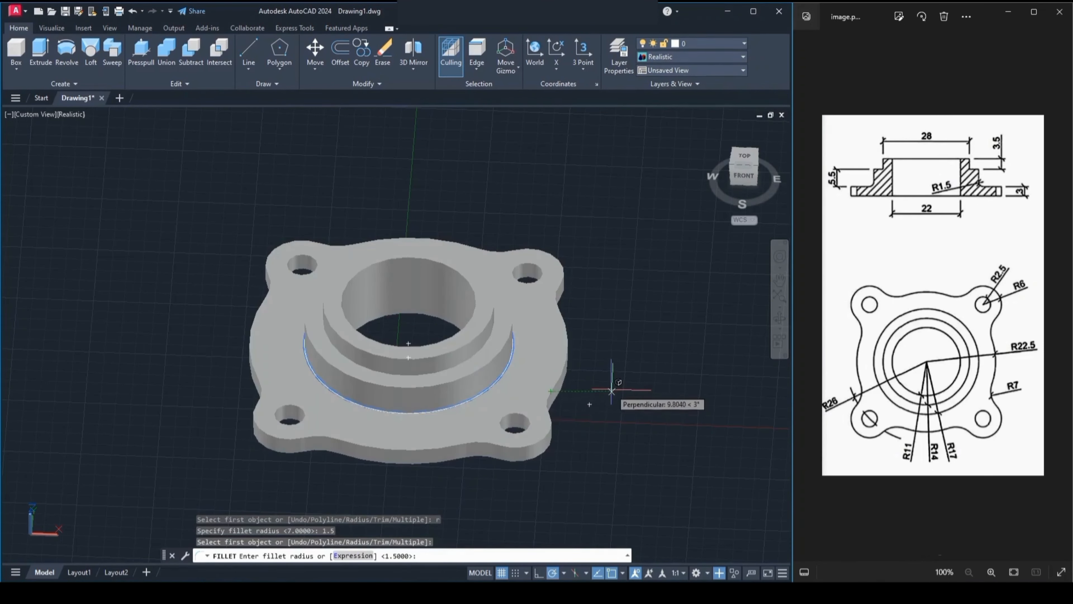
key(Return)
key(Return)
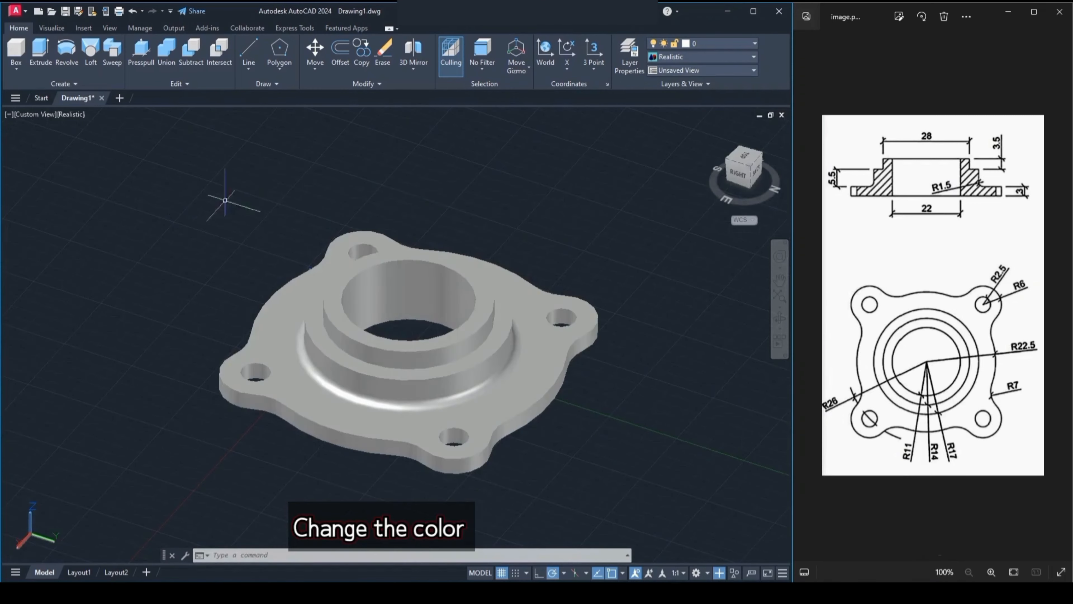
Change the color of the whole flange solid to index color 41 in its properties and clear the selection
key(ctrl+a)
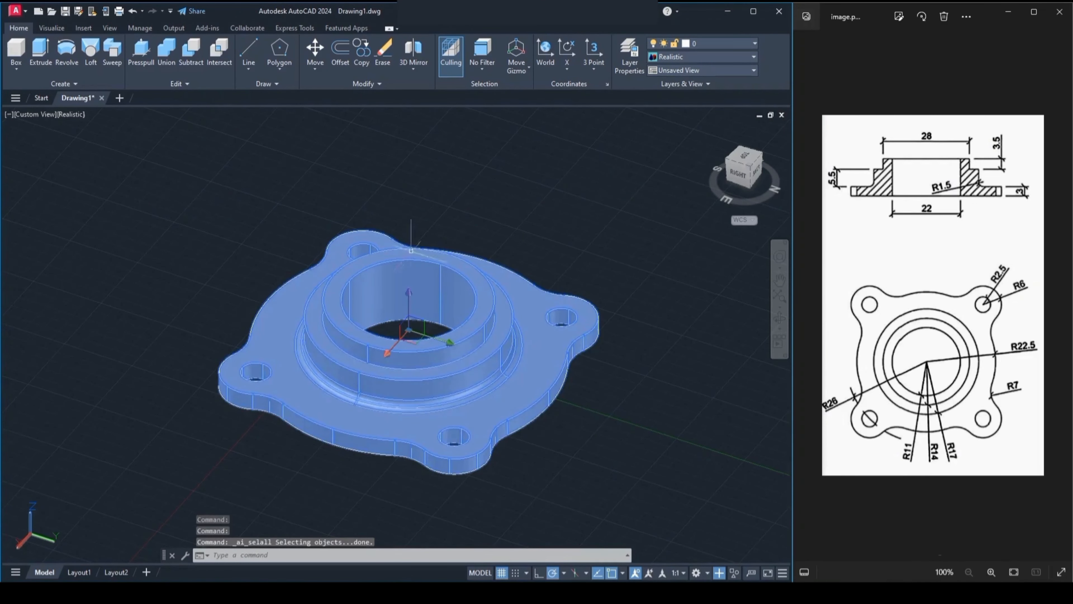
right_click(284, 318)
click(296, 301)
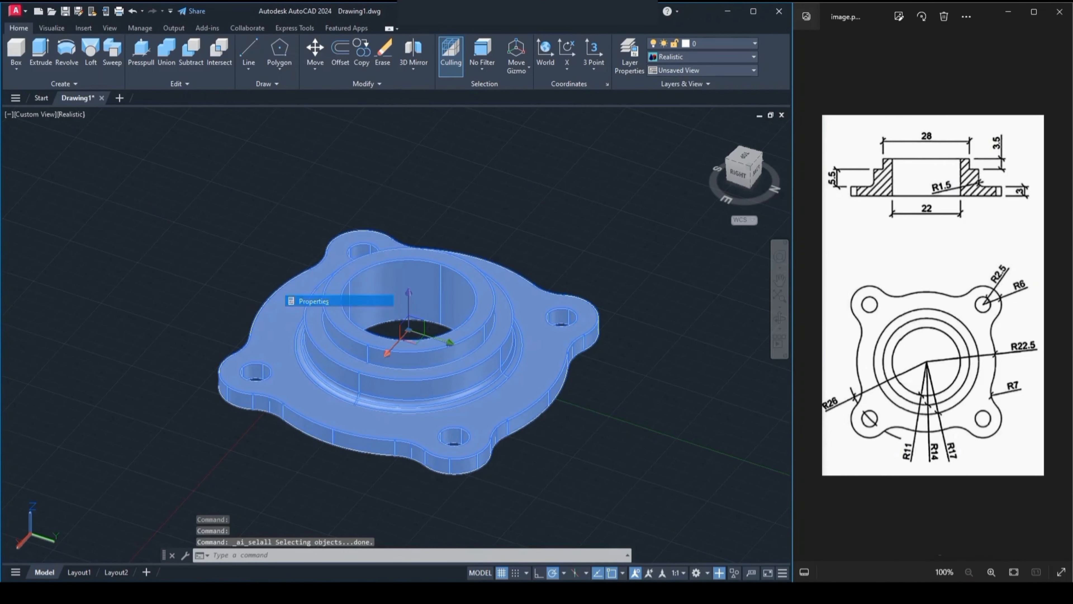
click(139, 67)
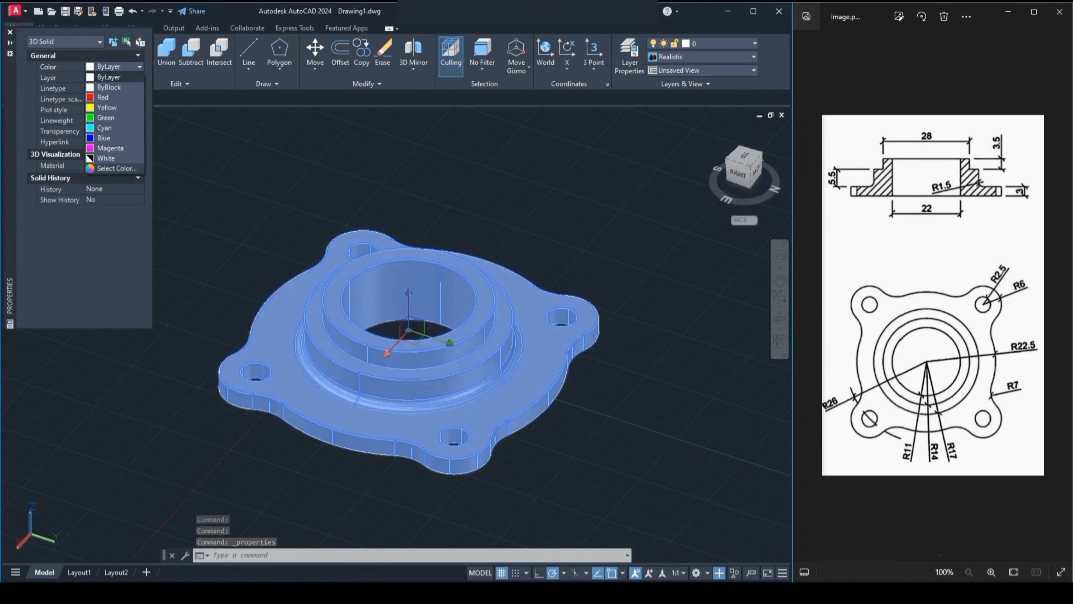
click(116, 168)
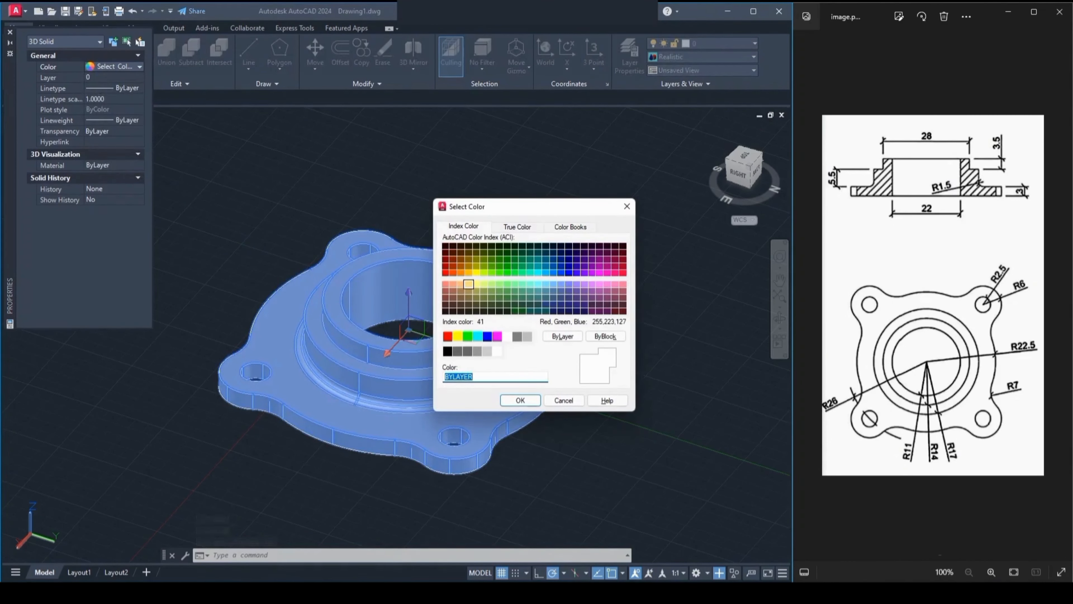
click(468, 284)
click(521, 400)
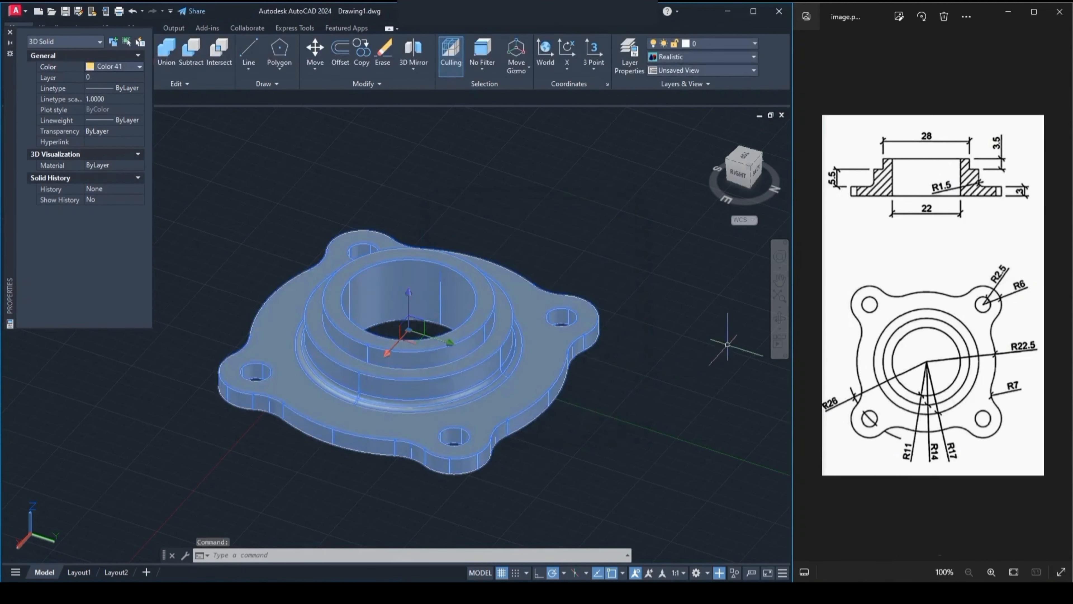
click(10, 32)
key(Escape)
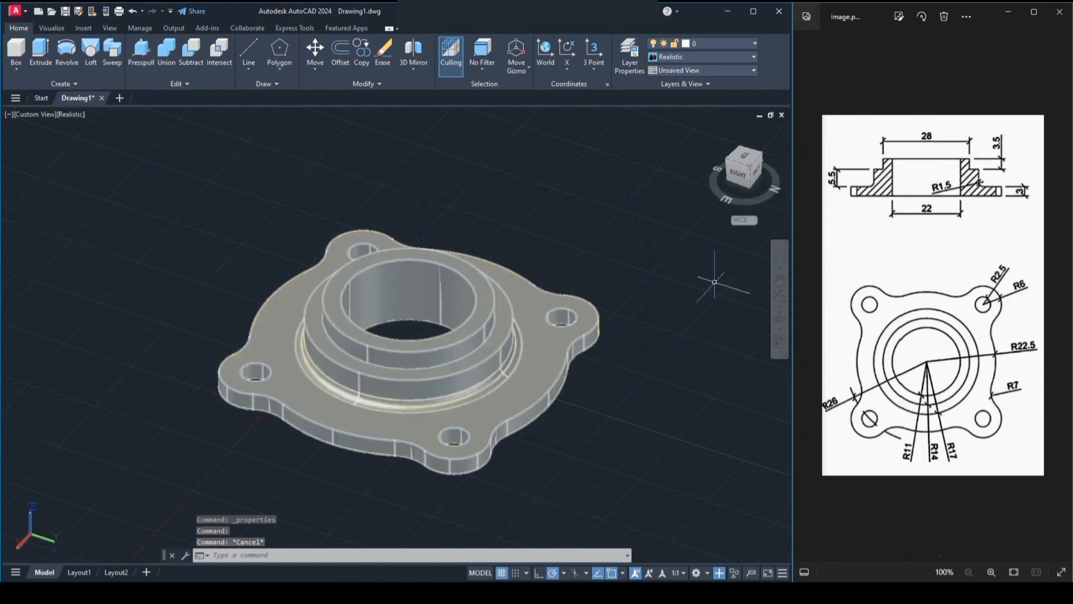
click(780, 318)
drag(592, 330, 443, 360)
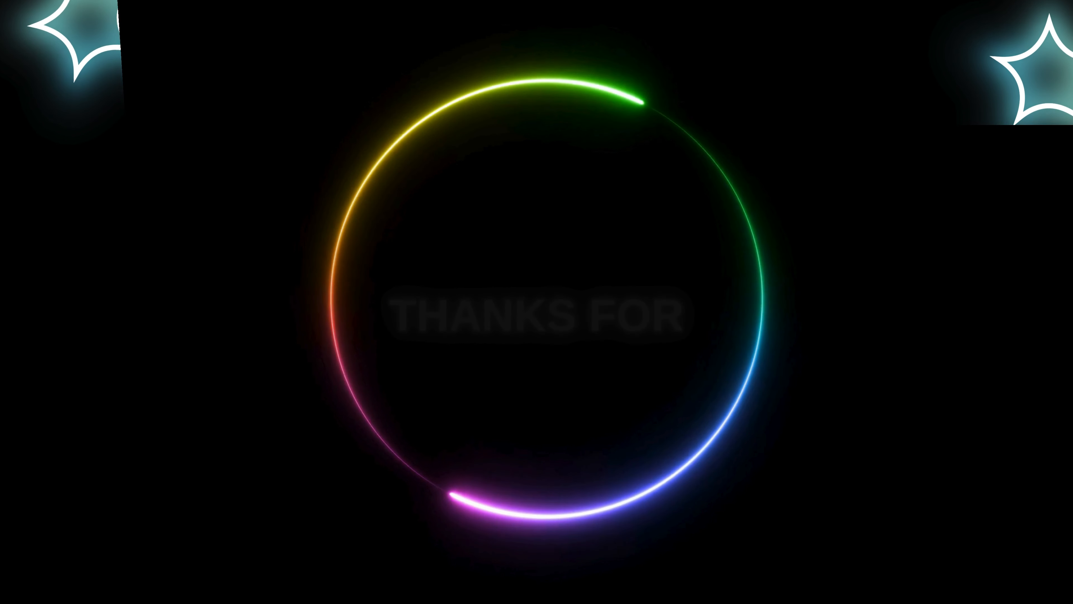